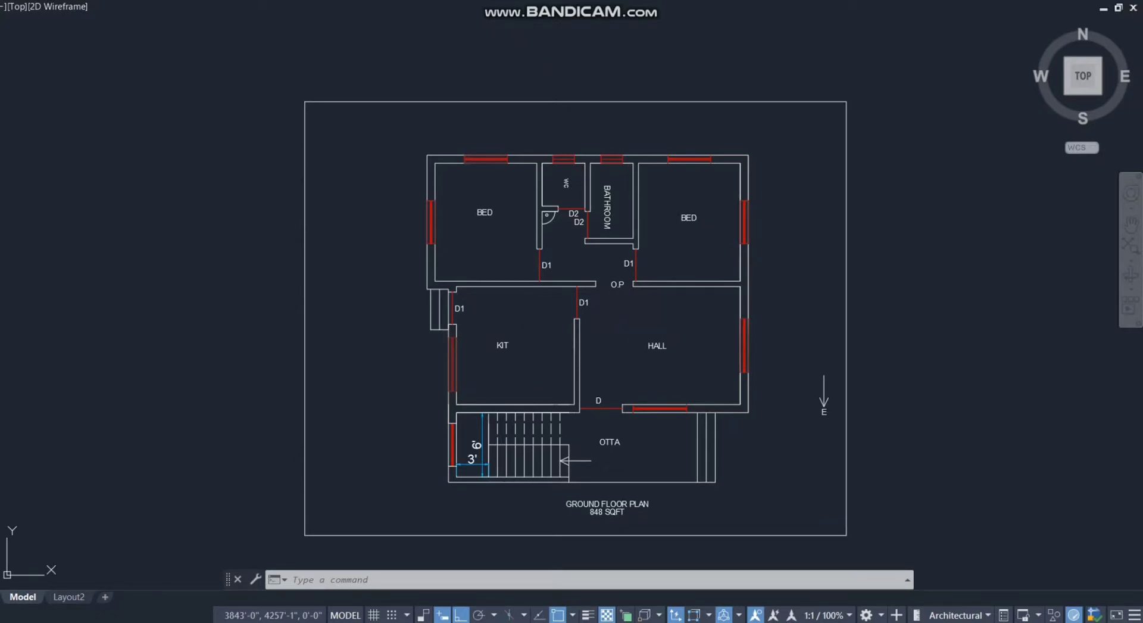
Dimension the plan's top outer wall at 30' with DIMLINEAR (LI)
text(L)
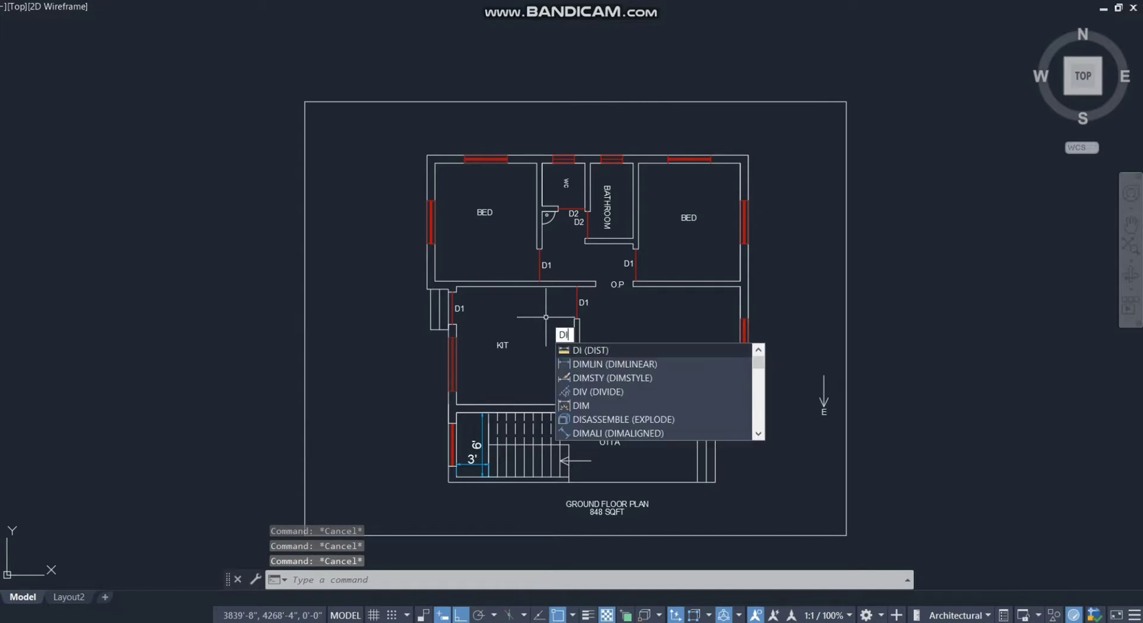
text(I)
key(Return)
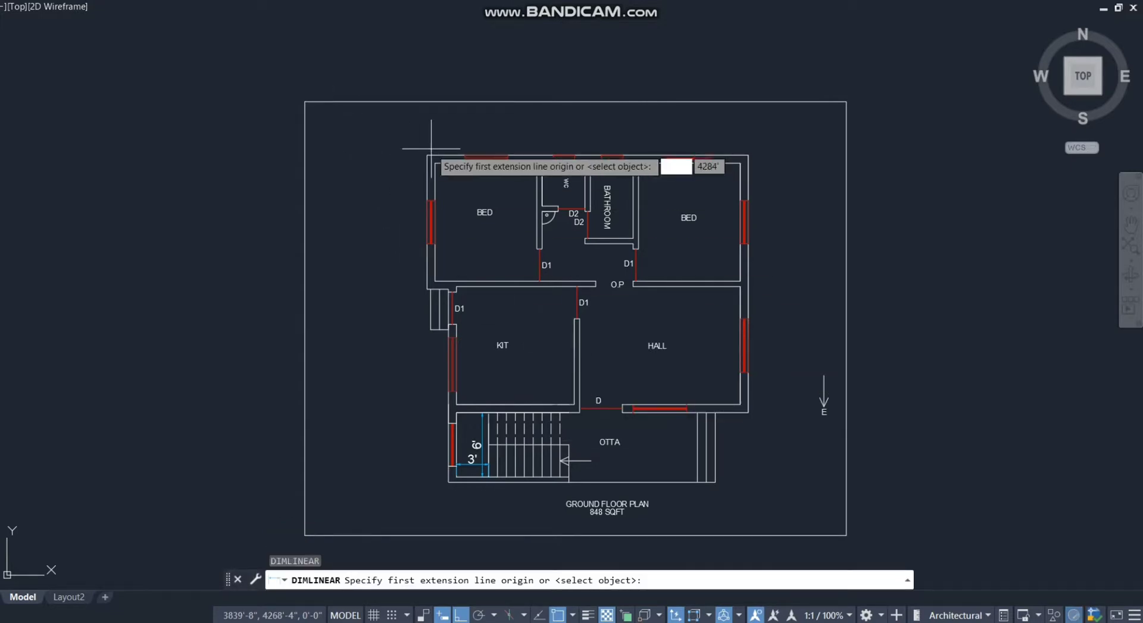
click(426, 155)
click(749, 155)
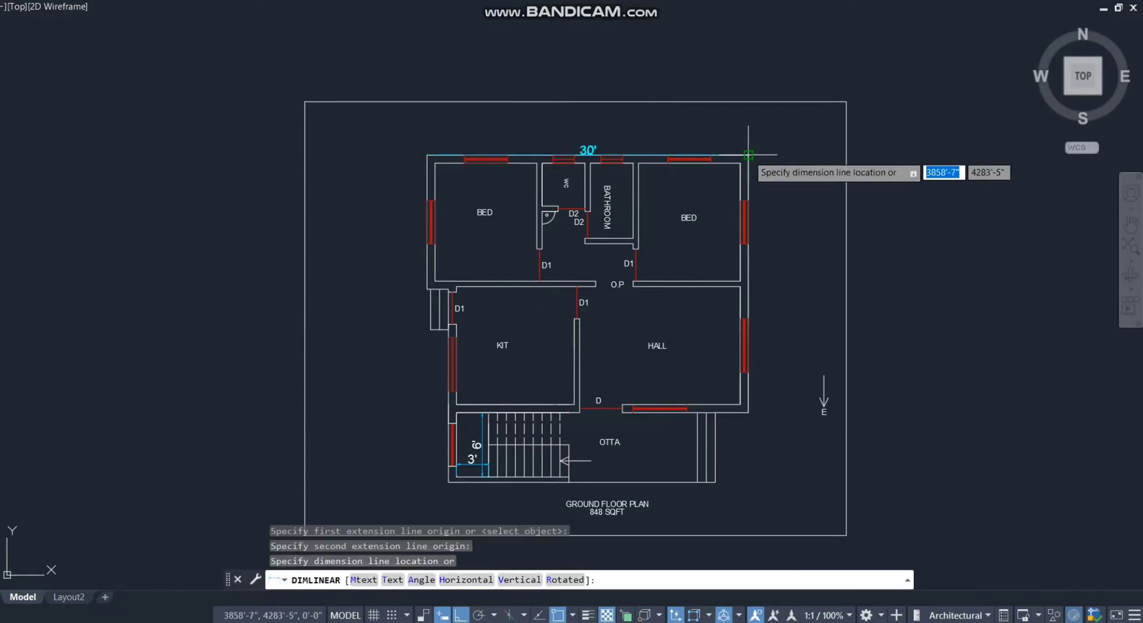
click(658, 128)
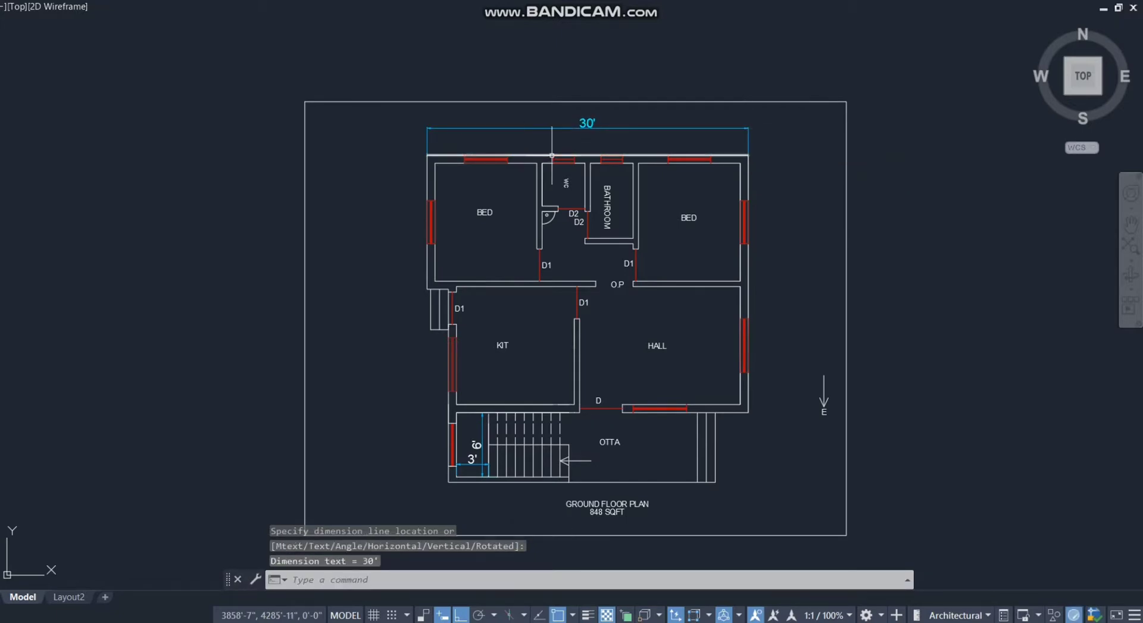
Add the 12'-6" and 18' vertical dimensions along the plan's left side
key(Return)
click(427, 155)
scroll(420, 288, up, 4)
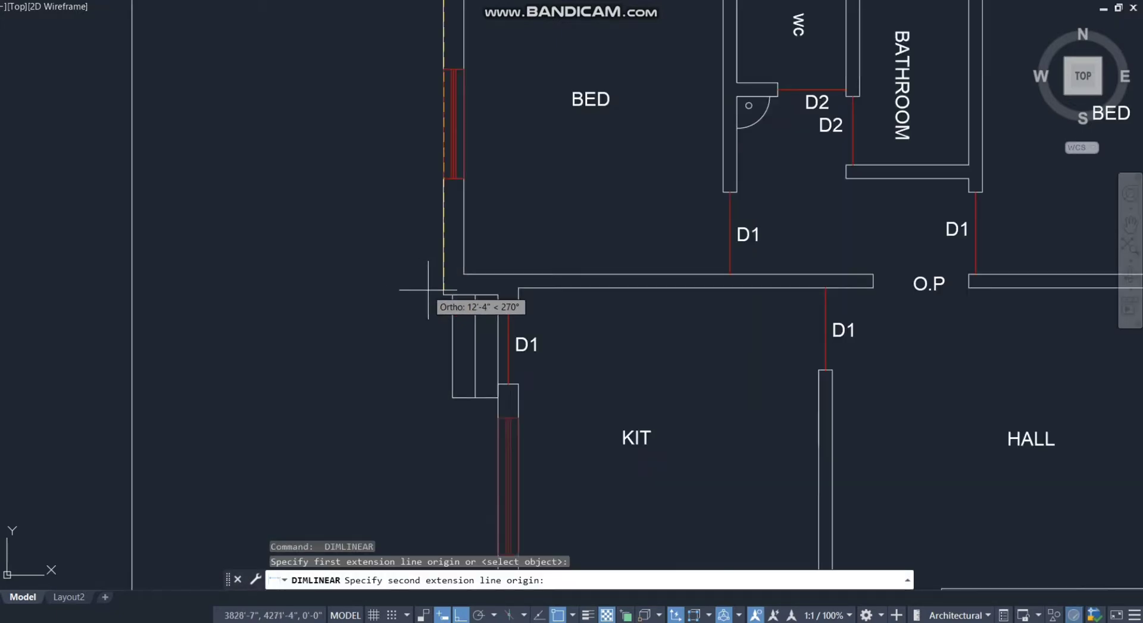
click(444, 293)
scroll(429, 309, down, 4)
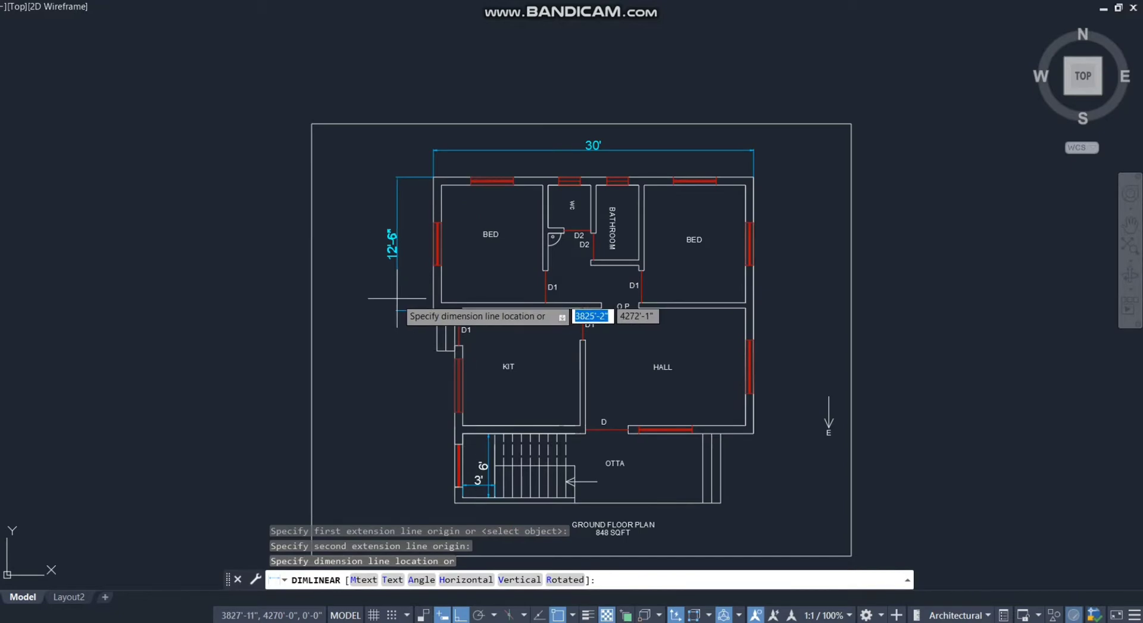
click(396, 316)
key(Return)
click(433, 310)
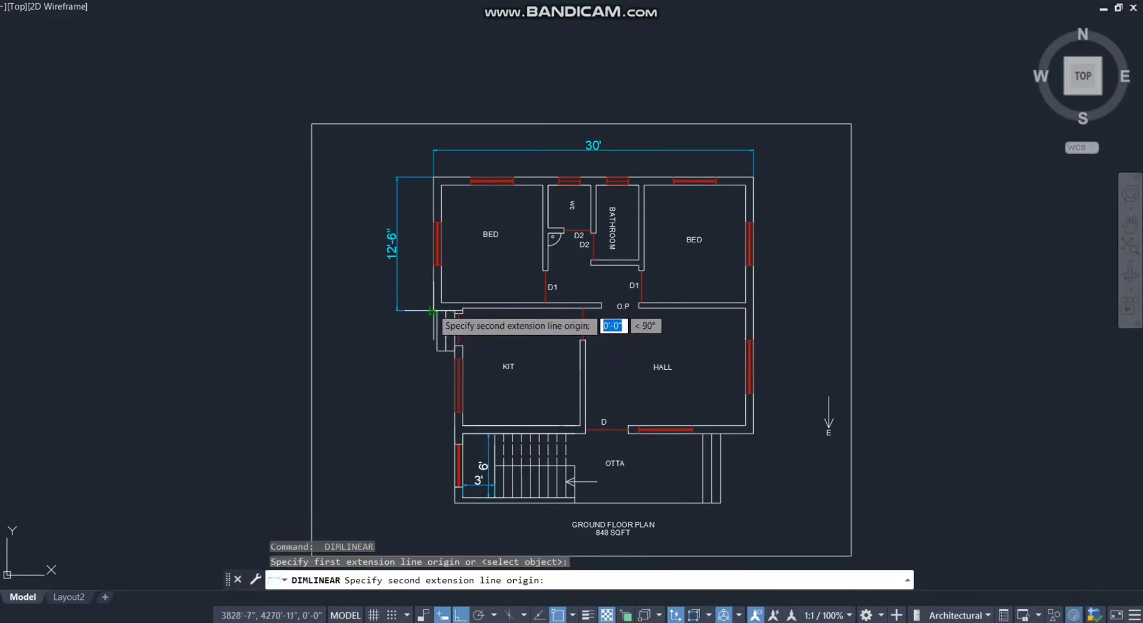
click(455, 502)
click(396, 312)
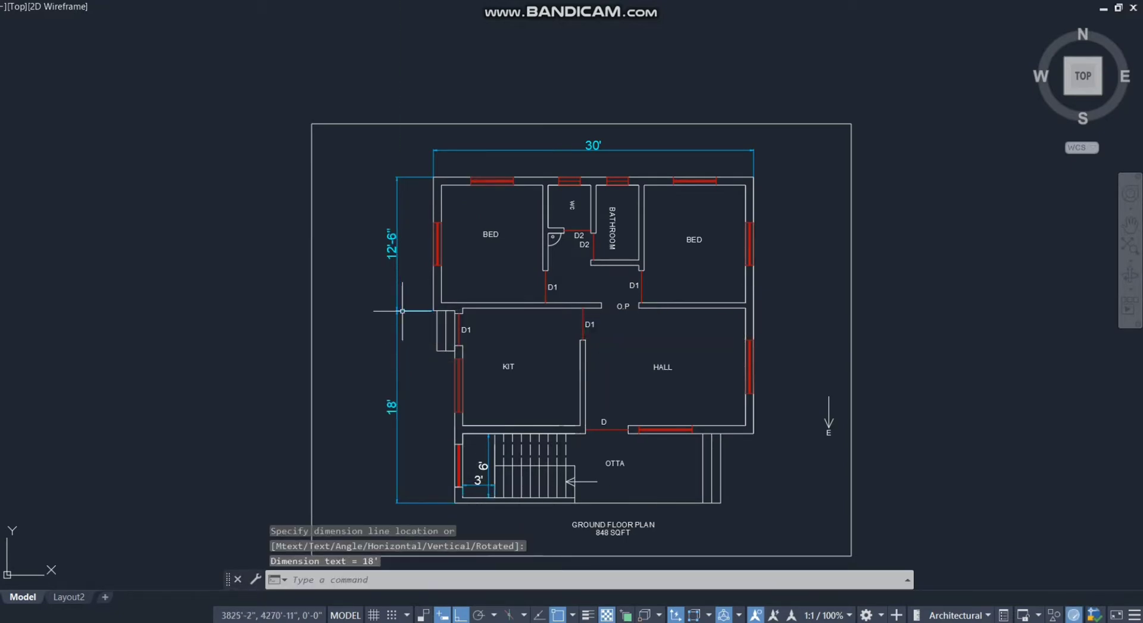
Add the overall 30'-6" dimension on the left and the 24' dimension on the right
key(Return)
click(434, 177)
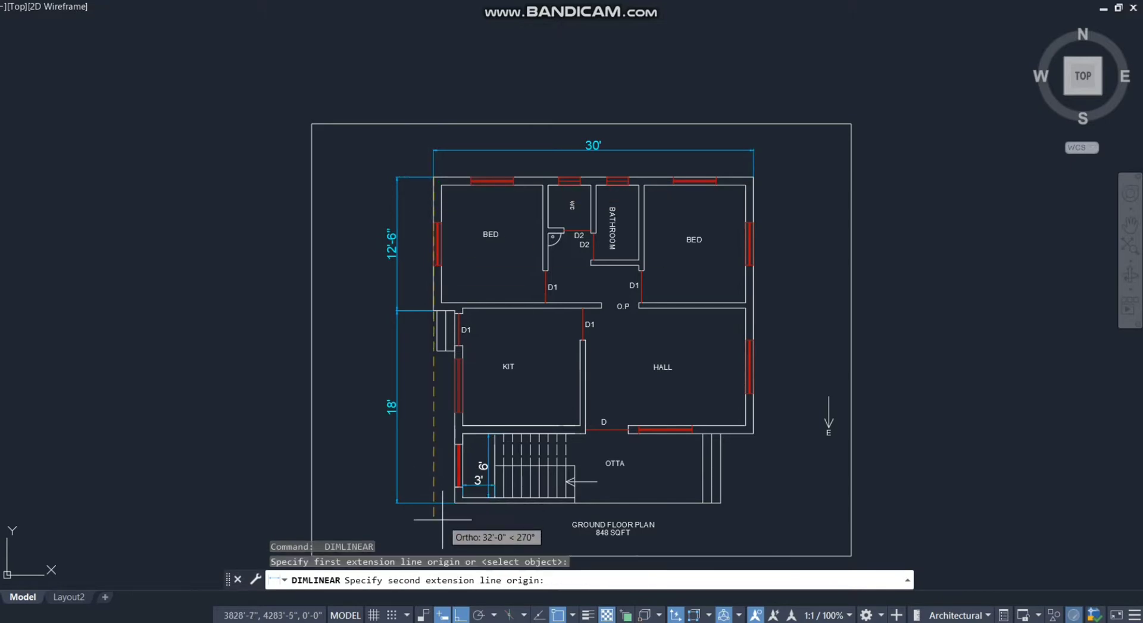
click(455, 502)
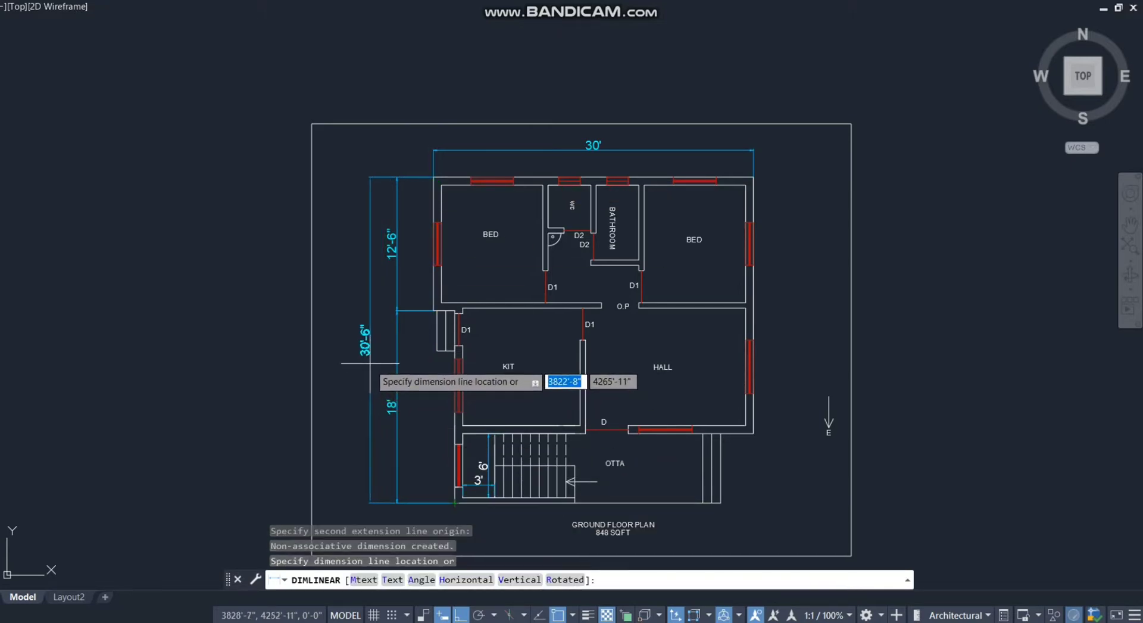
click(370, 362)
key(Return)
click(753, 177)
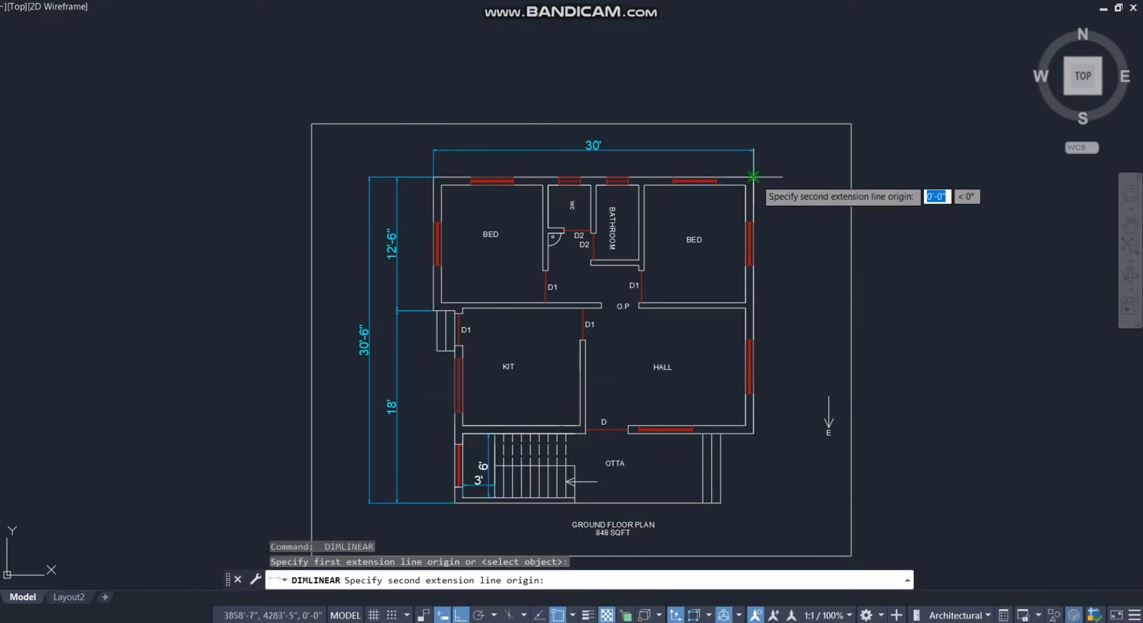
click(754, 432)
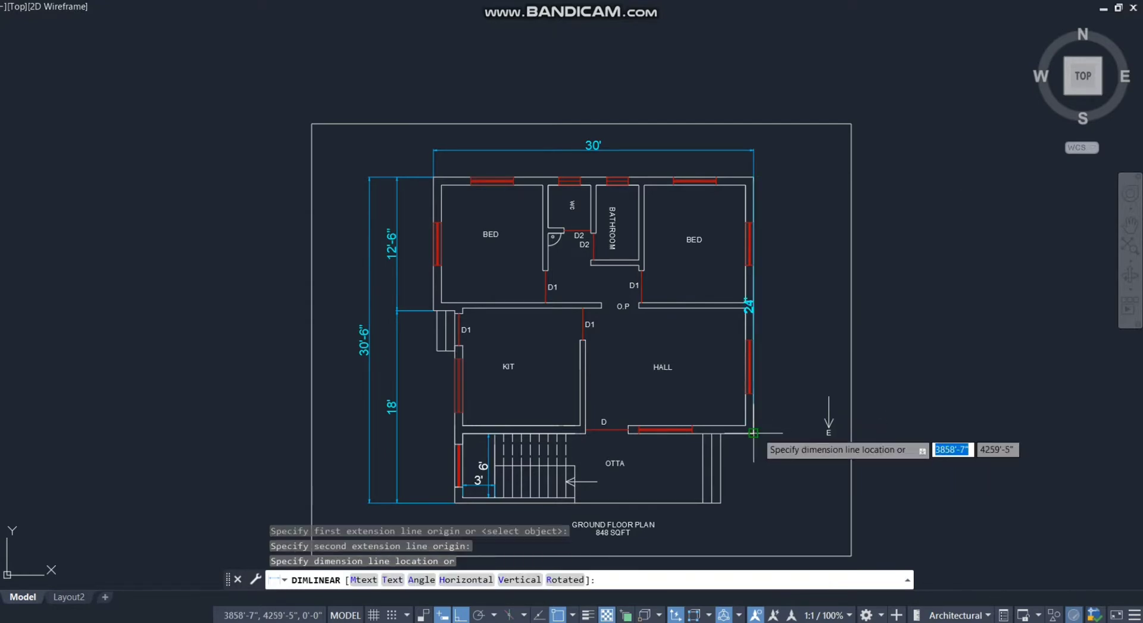
click(791, 400)
Dimension the top-left bedroom's depth, which comes out as 10'-10"
key(Return)
scroll(459, 185, up, 4)
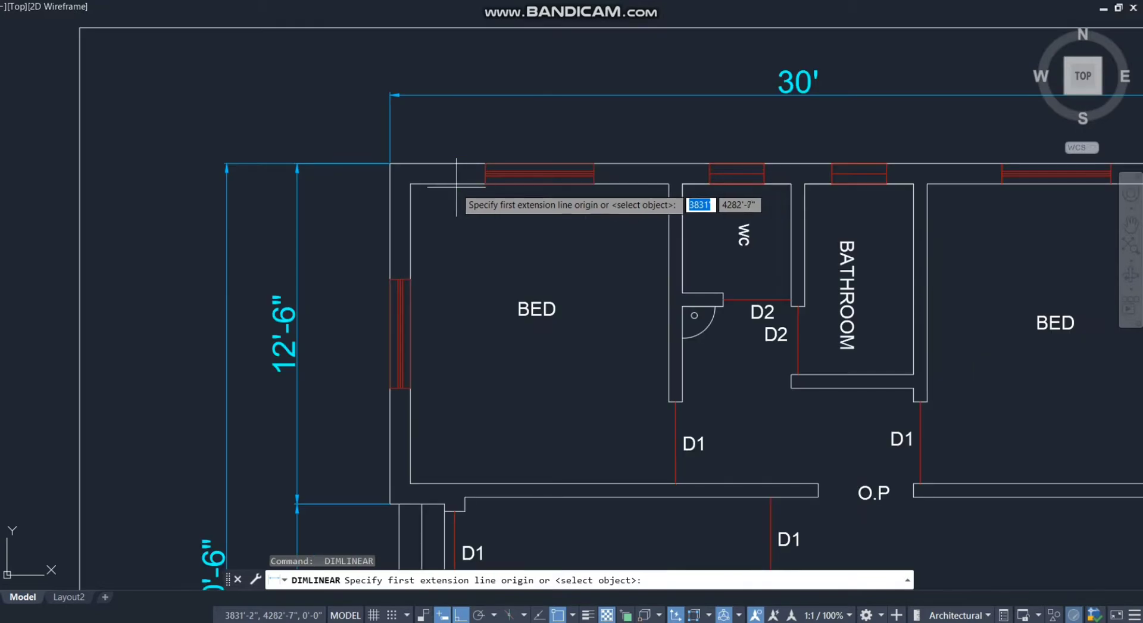
click(456, 186)
click(455, 483)
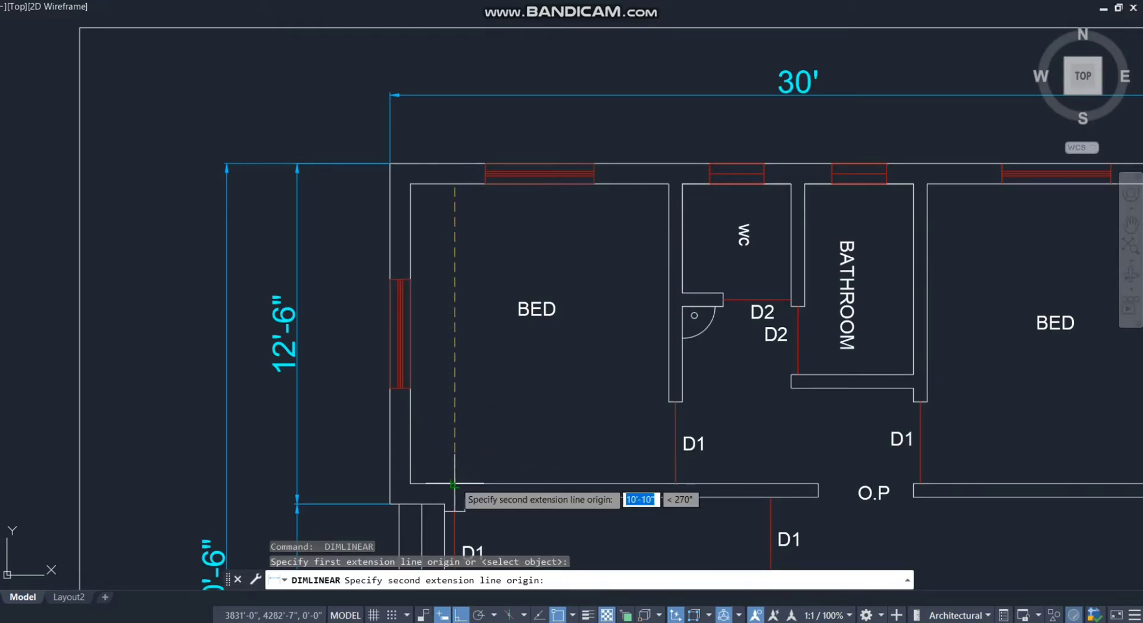
click(459, 417)
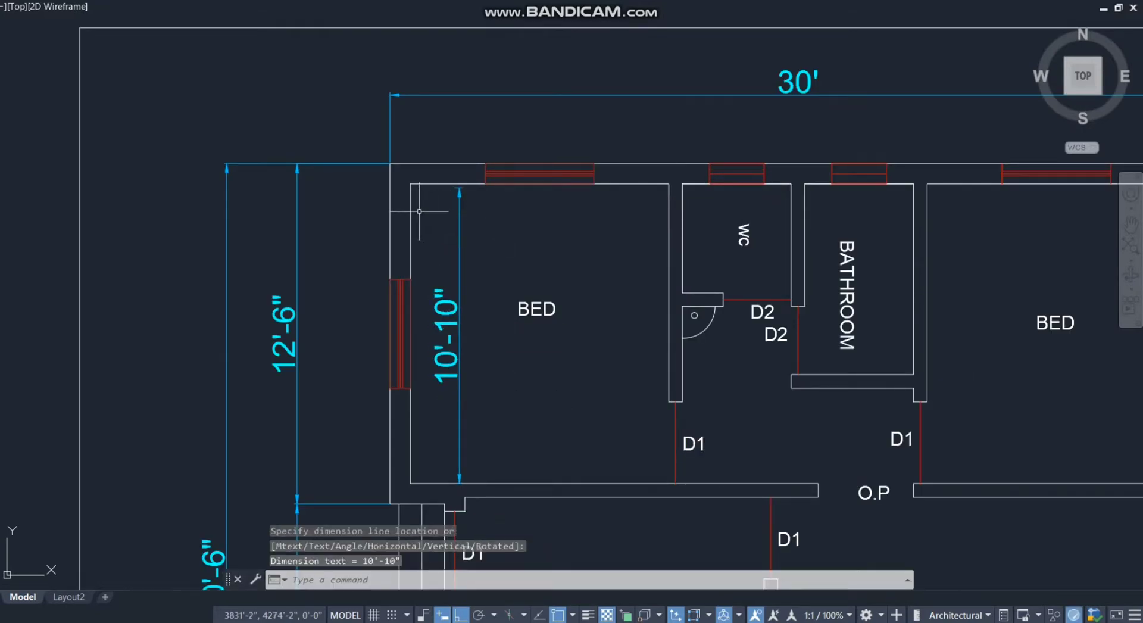
Cancel the unfinished dimension and delete the 10'-10" bedroom dimension
key(Return)
click(411, 184)
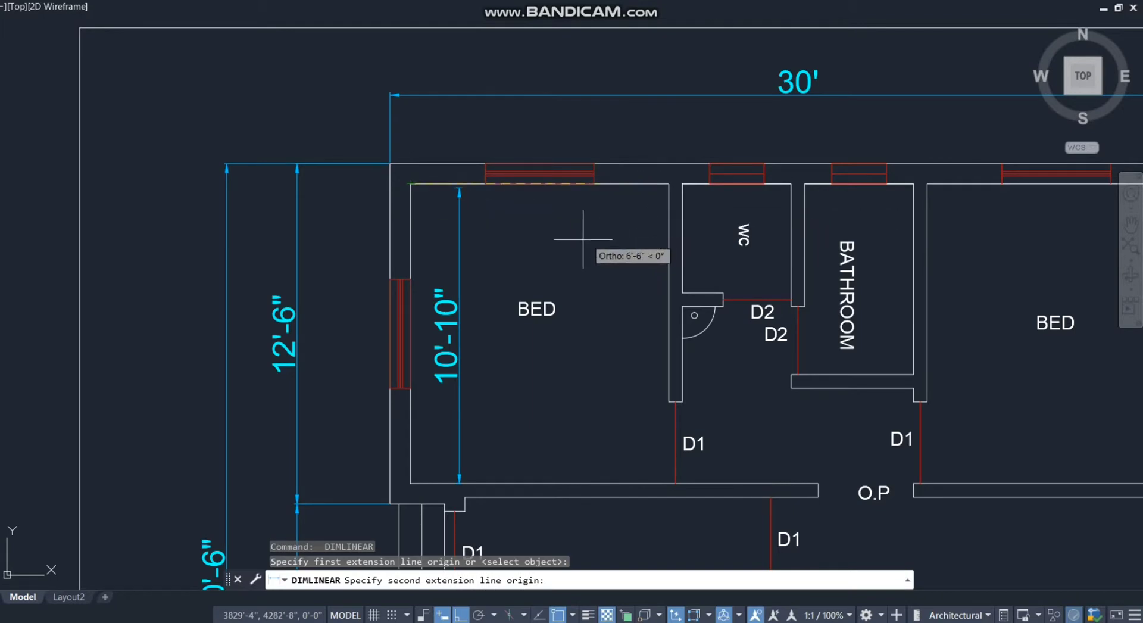
key(Escape)
click(445, 300)
key(Delete)
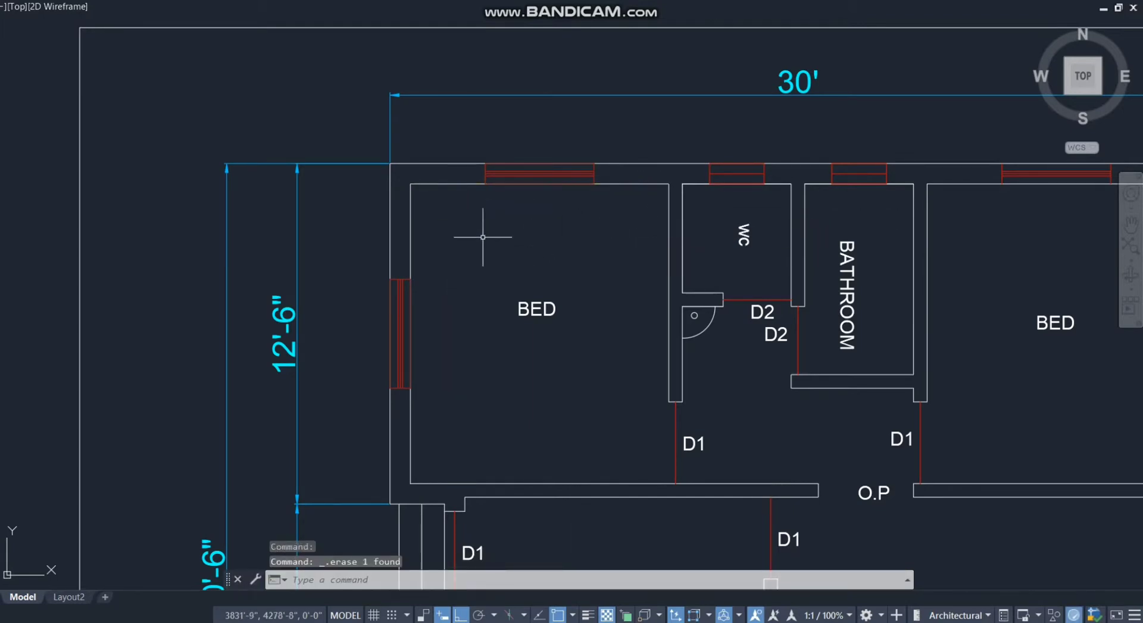
key(Return)
key(Escape)
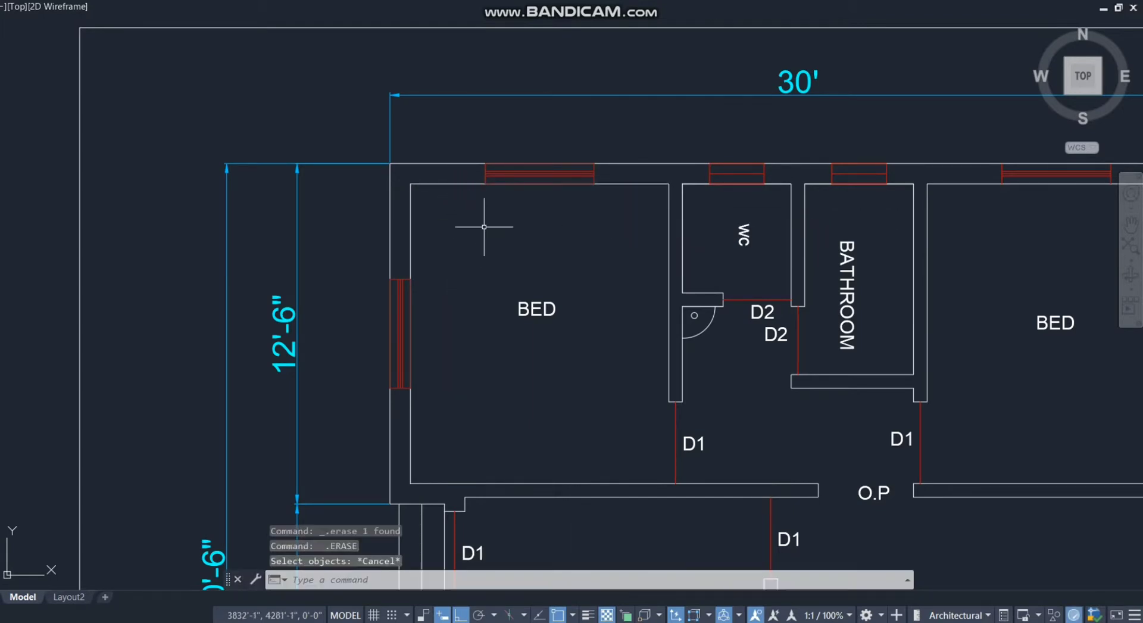
Dimension the bedroom interior at 11' deep and 9'-6" wide
text(Dli)
key(Return)
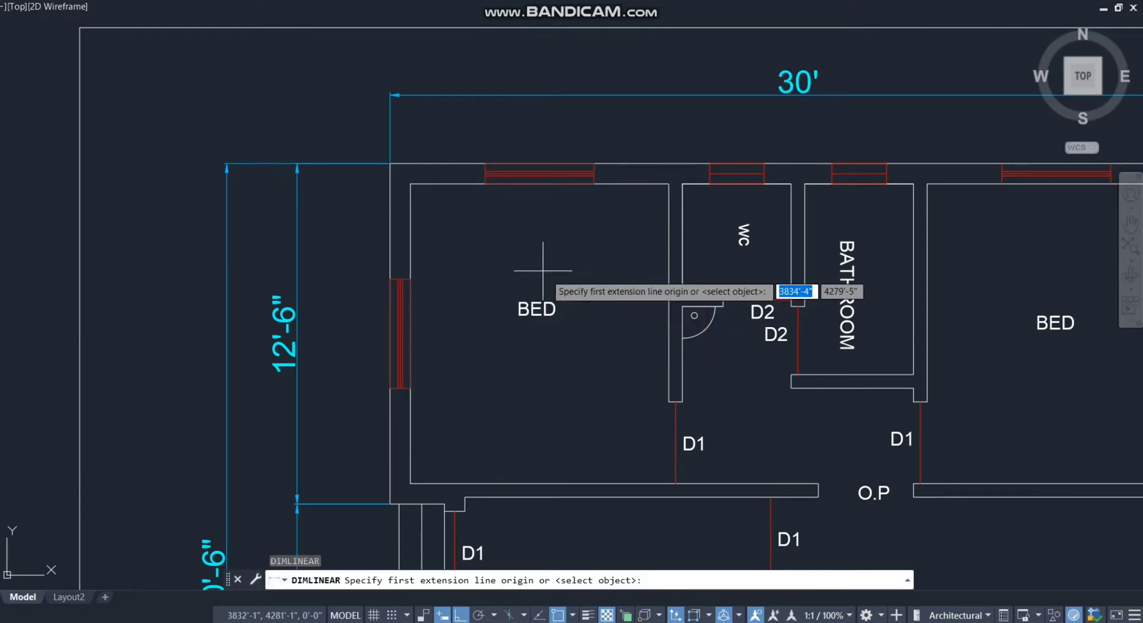
click(451, 186)
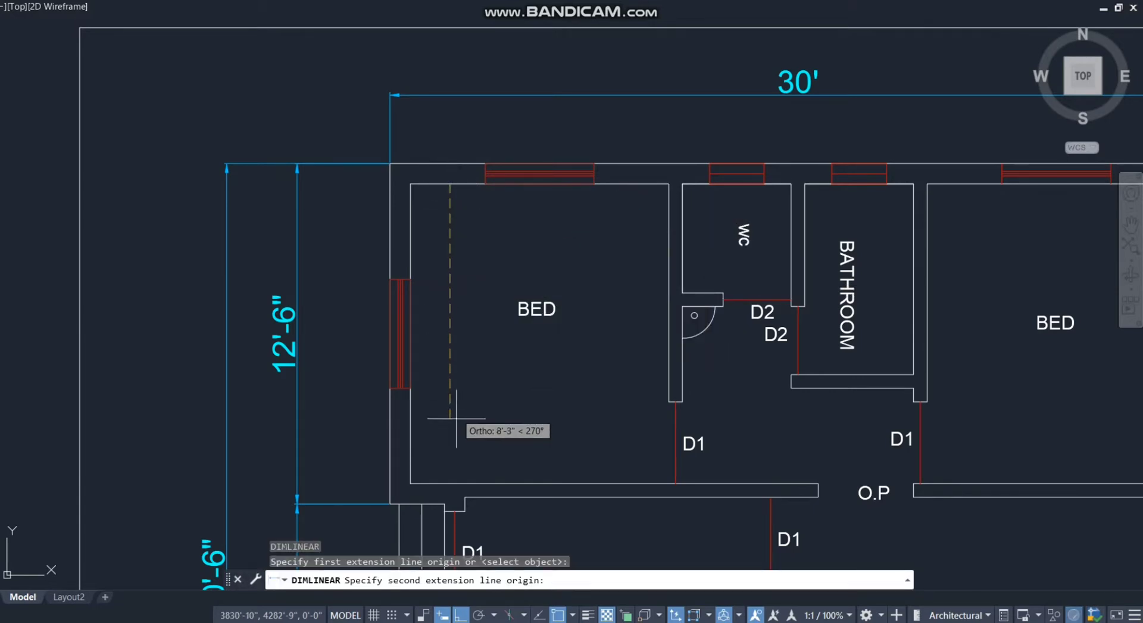
click(449, 483)
click(456, 375)
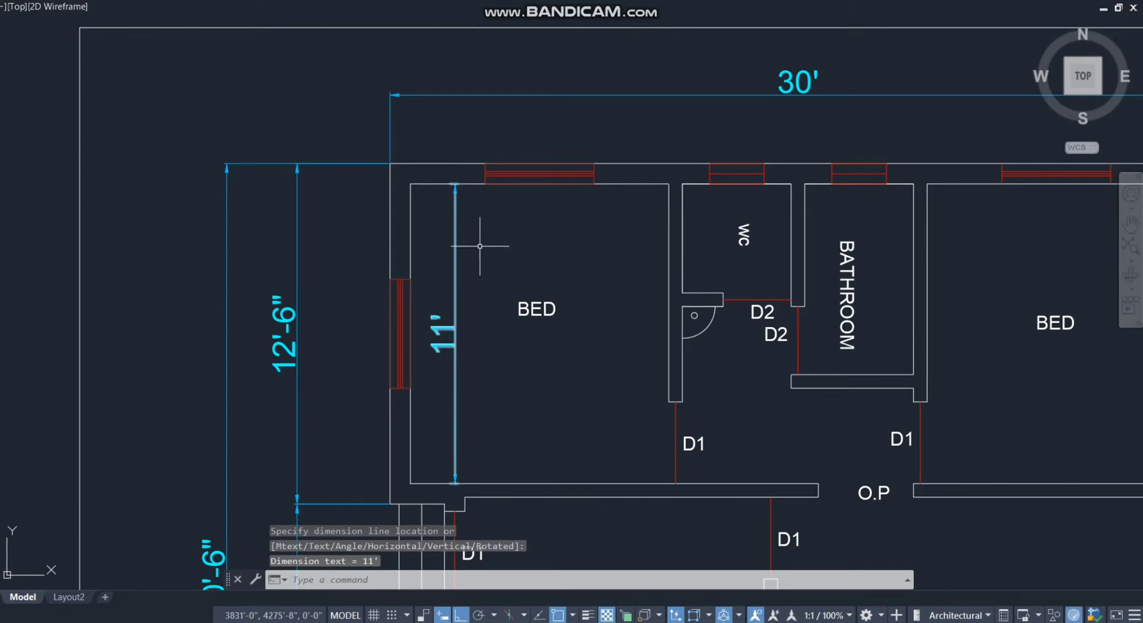
key(Return)
click(411, 202)
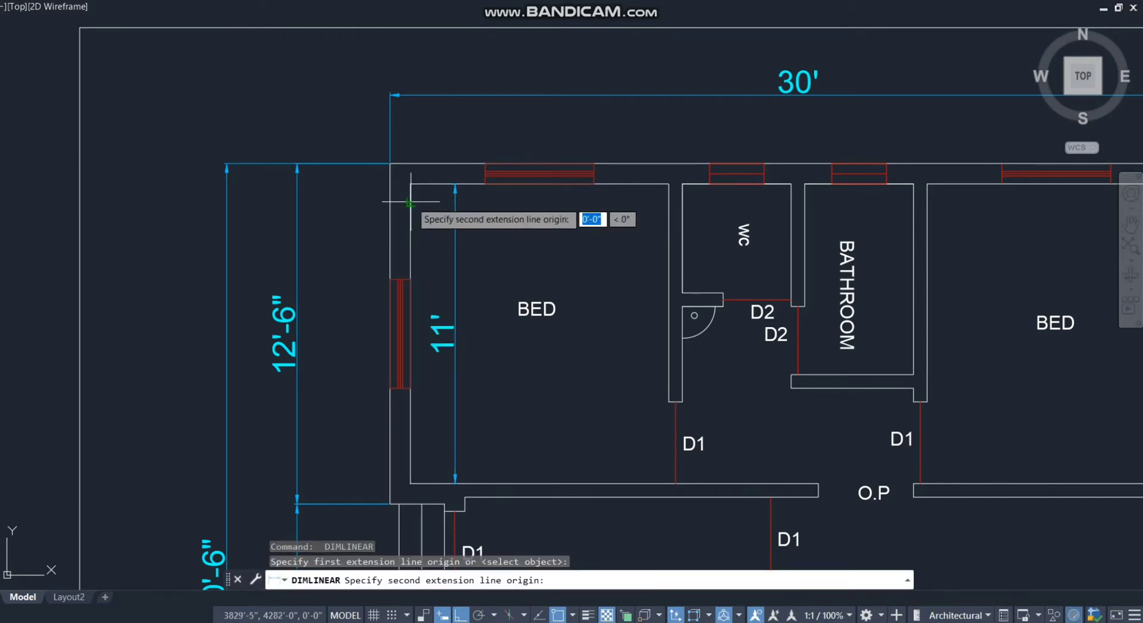
click(668, 203)
click(646, 224)
key(Return)
scroll(549, 283, down, 2)
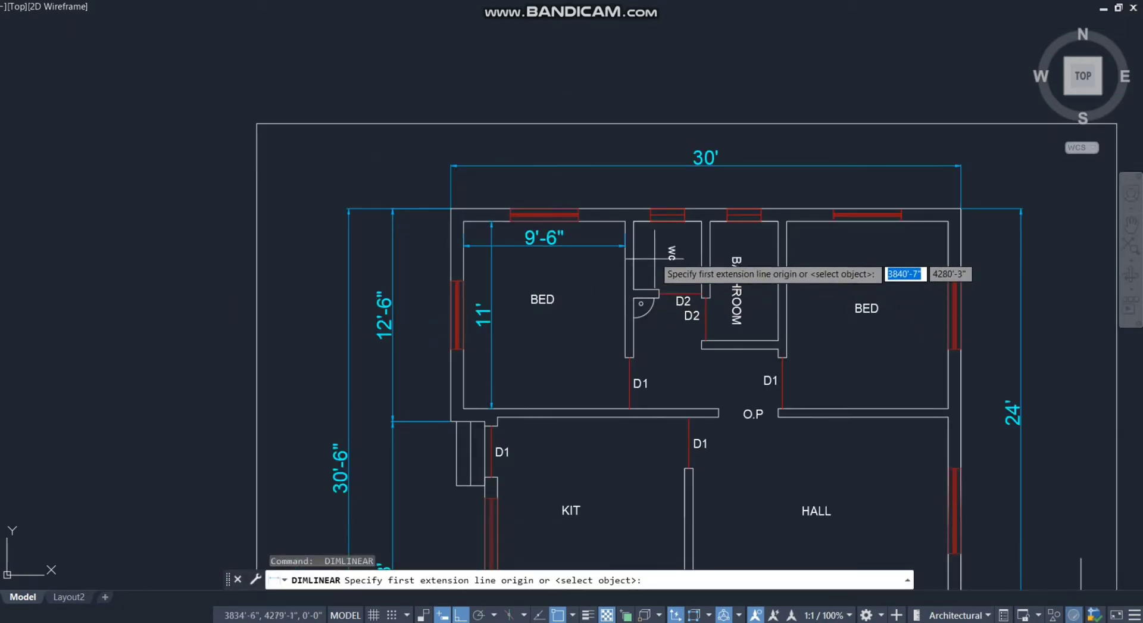
scroll(655, 258, up, 3)
Dimension the WC at 4' wide and 4' deep
click(600, 176)
click(773, 175)
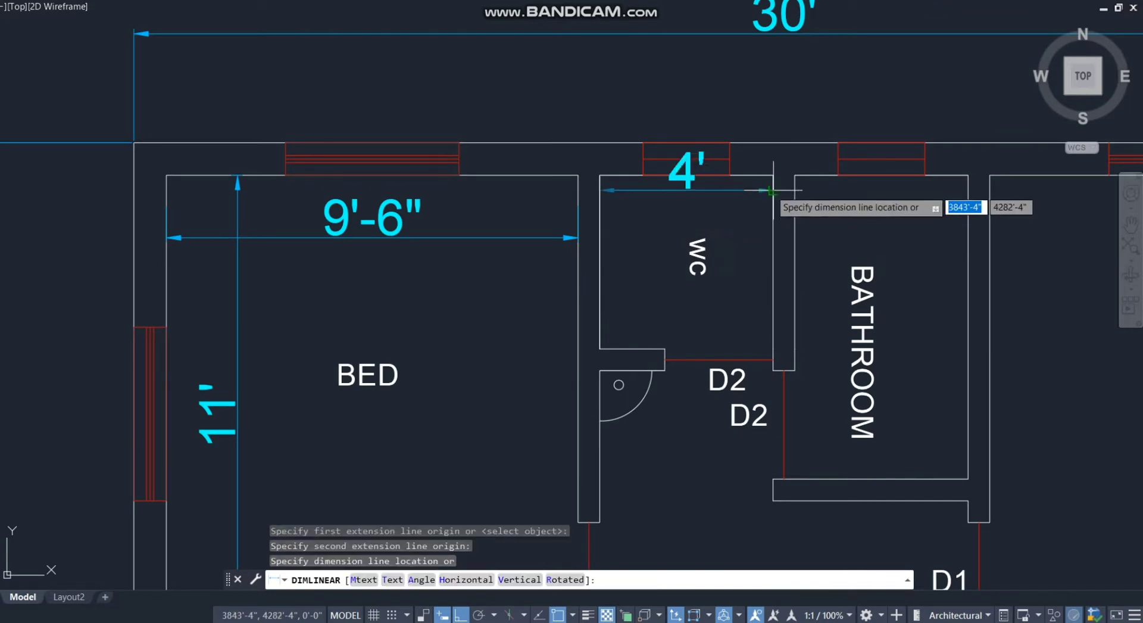
click(768, 206)
key(Return)
click(747, 175)
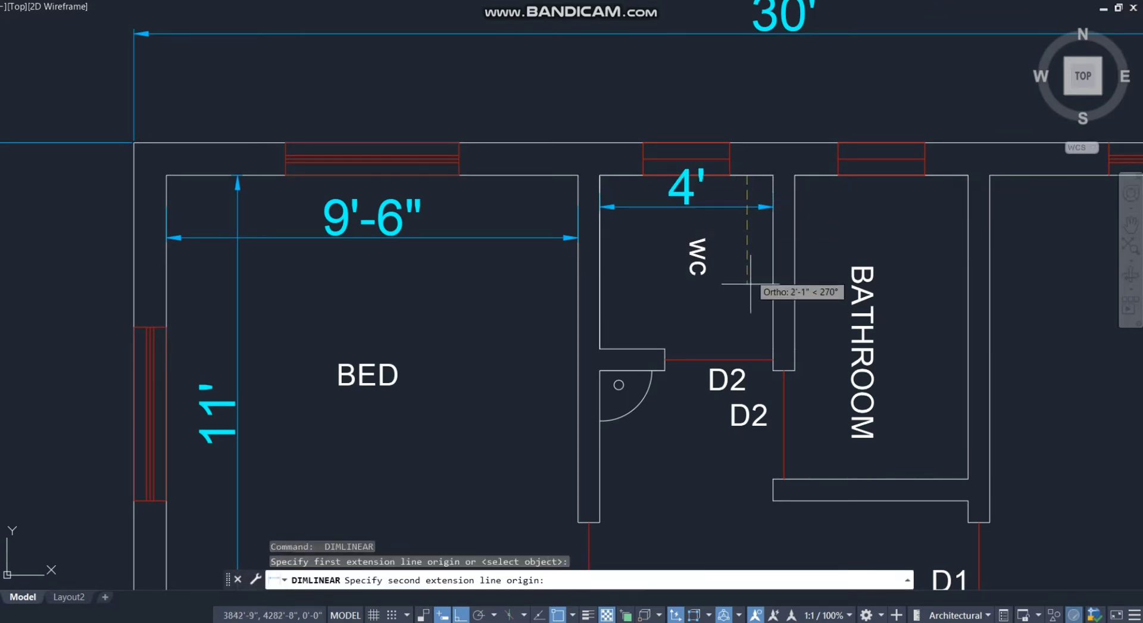
click(664, 349)
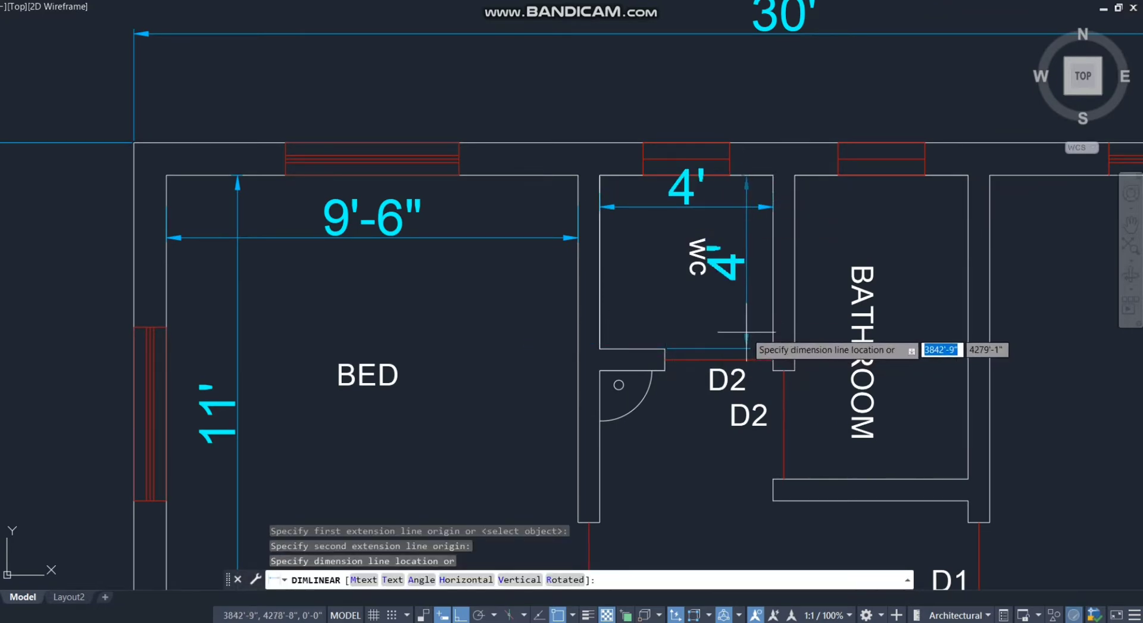
click(754, 324)
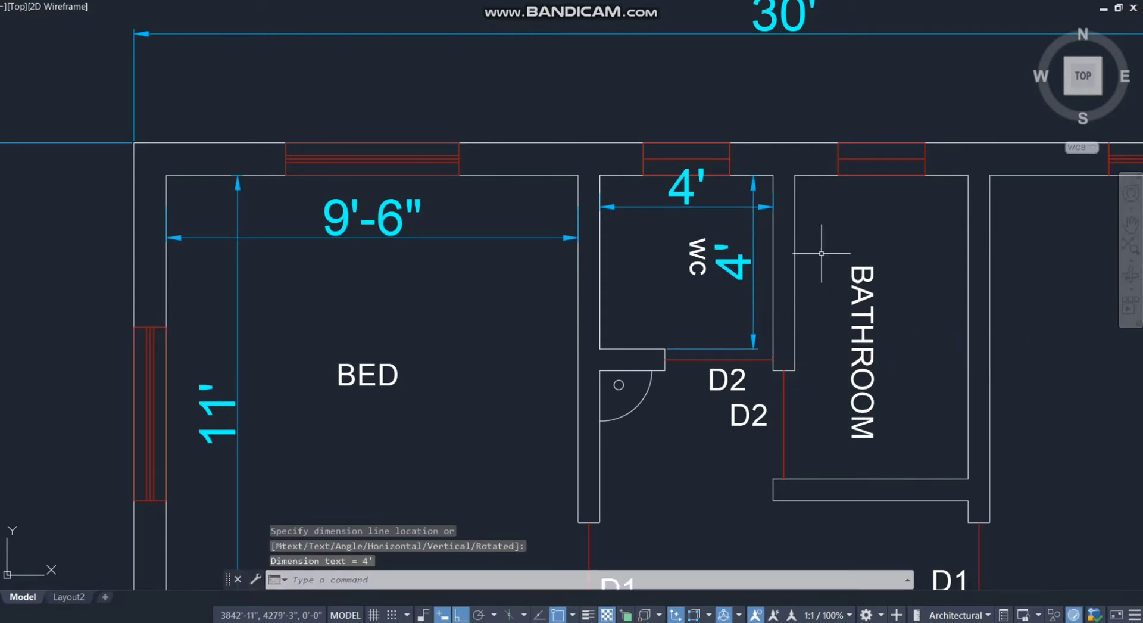
Dimension the bathroom at 4' wide and 7' high
key(Return)
click(797, 193)
click(968, 201)
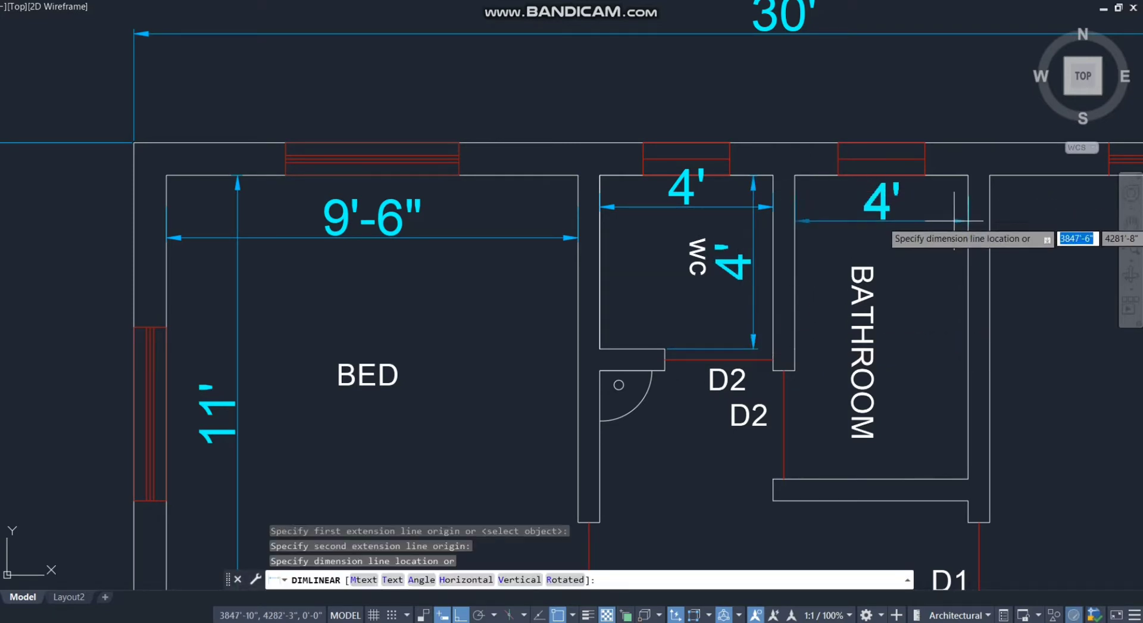
click(947, 221)
key(Return)
click(968, 176)
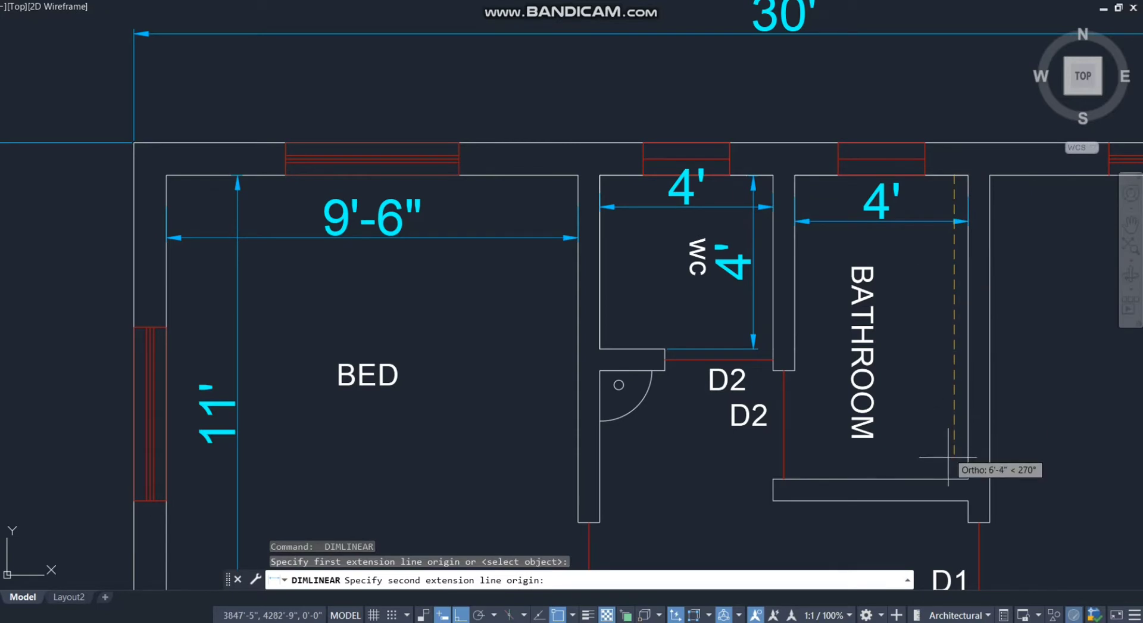
click(968, 478)
click(944, 459)
scroll(615, 363, down, 2)
scroll(616, 363, down, 2)
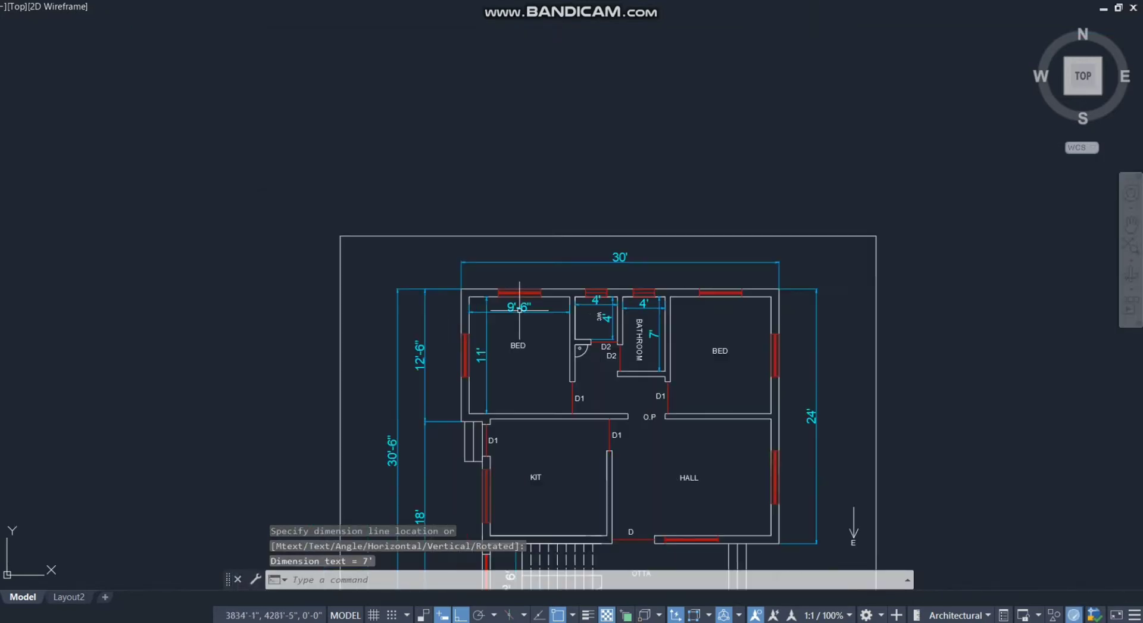
scroll(774, 381, up, 2)
scroll(703, 375, up, 2)
Add the right bedroom's 9'-6" width and pick the end points of its depth
key(Return)
click(648, 175)
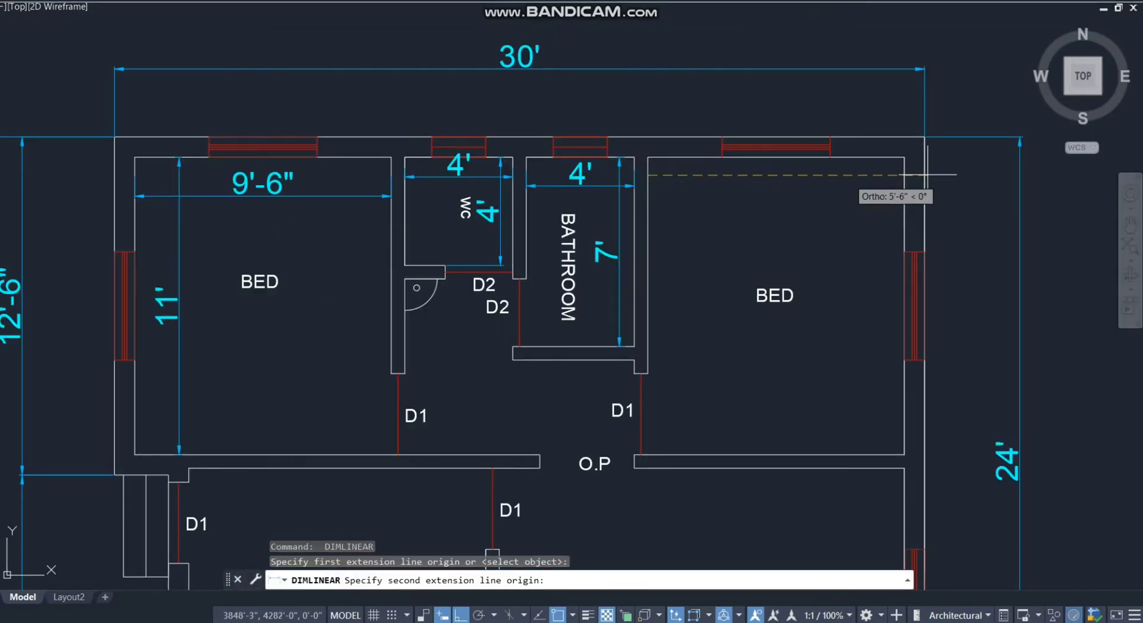
click(906, 175)
click(881, 197)
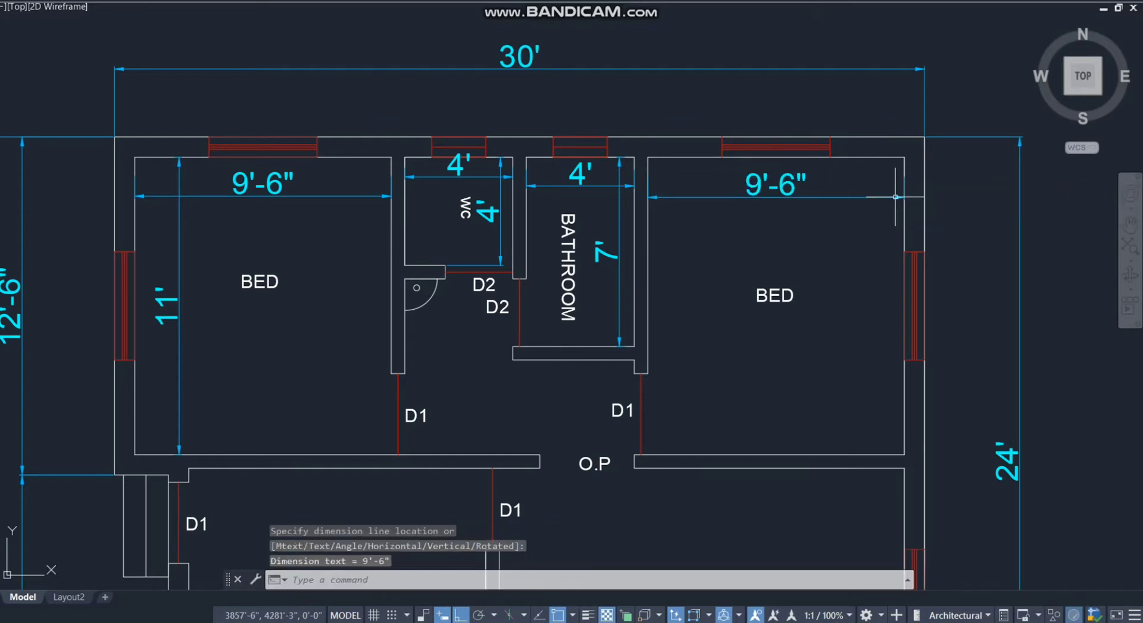
key(Return)
click(871, 156)
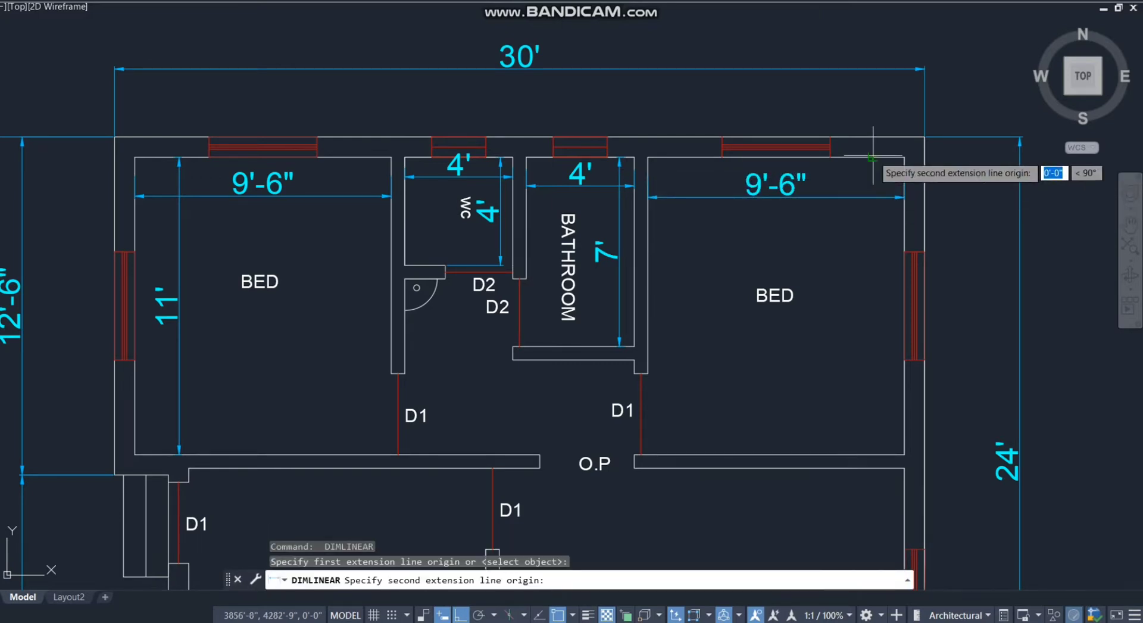
click(874, 456)
Place the right bedroom's 11' depth and add the HALL's 11' depth
click(877, 377)
scroll(871, 373, down, 3)
scroll(863, 525, up, 3)
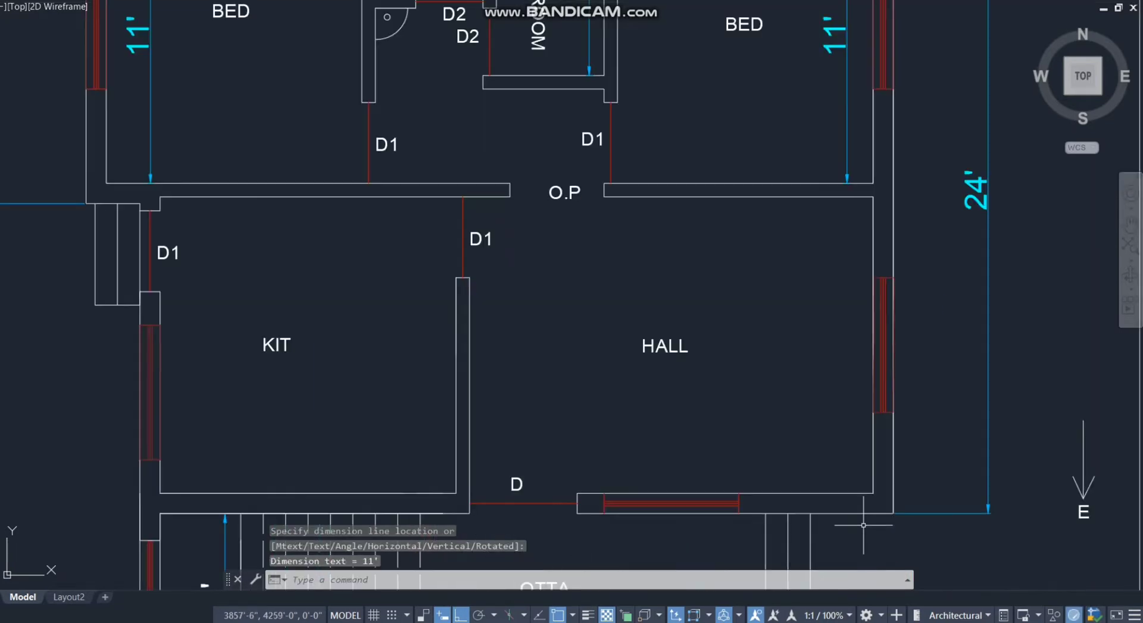
key(Return)
click(848, 197)
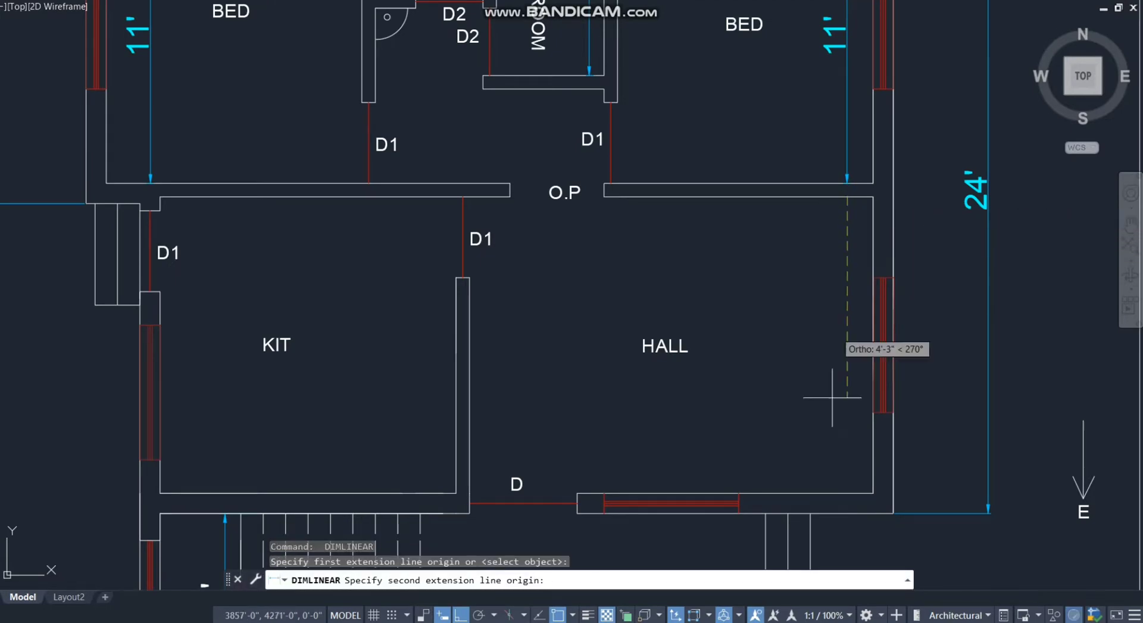
click(845, 493)
click(844, 492)
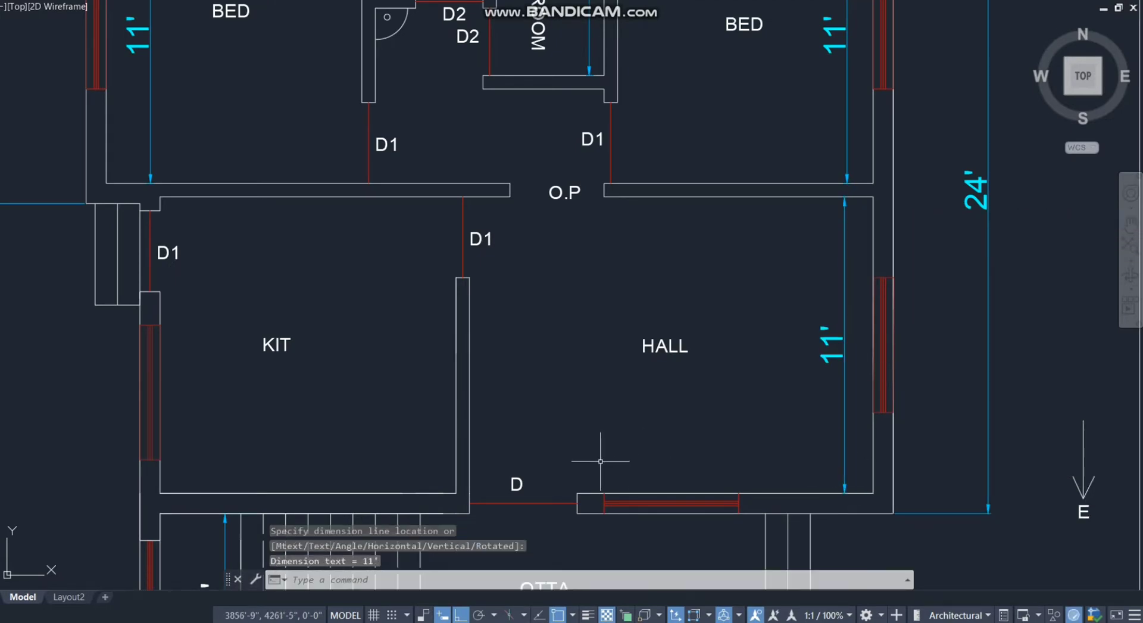
Dimension the HALL's width at 15'
key(Return)
click(470, 424)
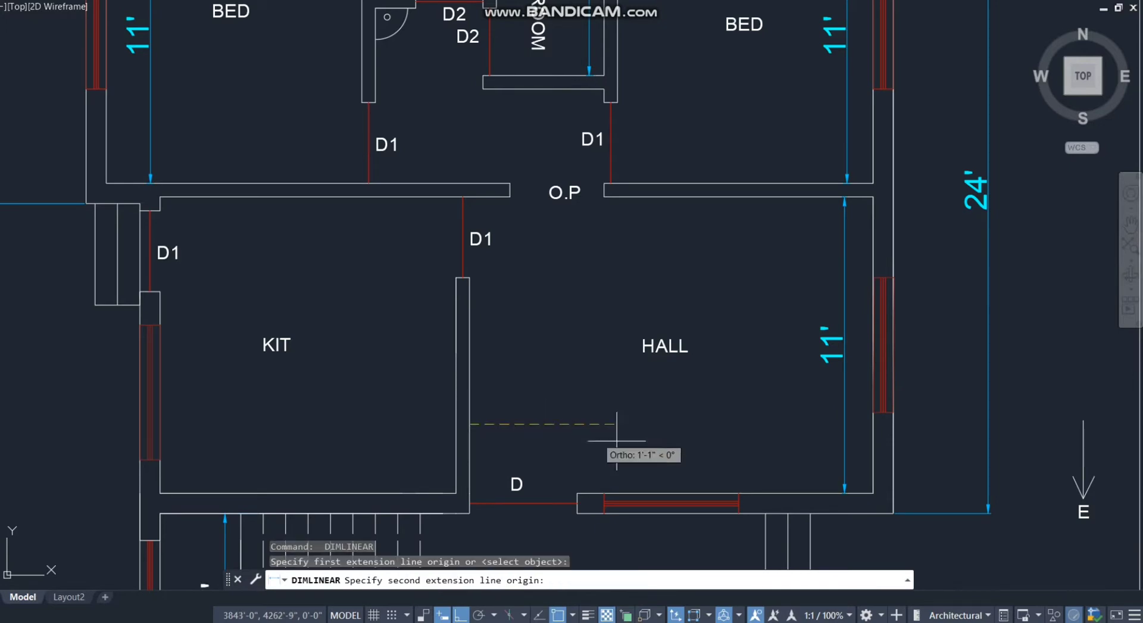
click(872, 424)
click(833, 446)
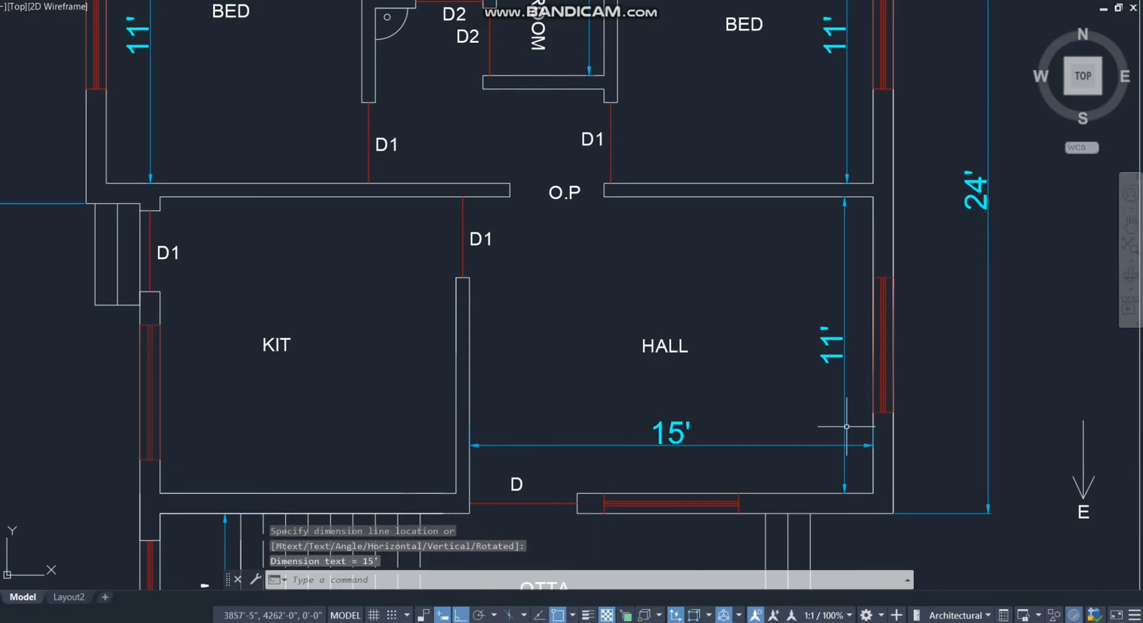
scroll(715, 387, down, 5)
scroll(589, 386, up, 3)
Dimension the KIT's 11' depth and its width, which reads 10'-10"
key(Return)
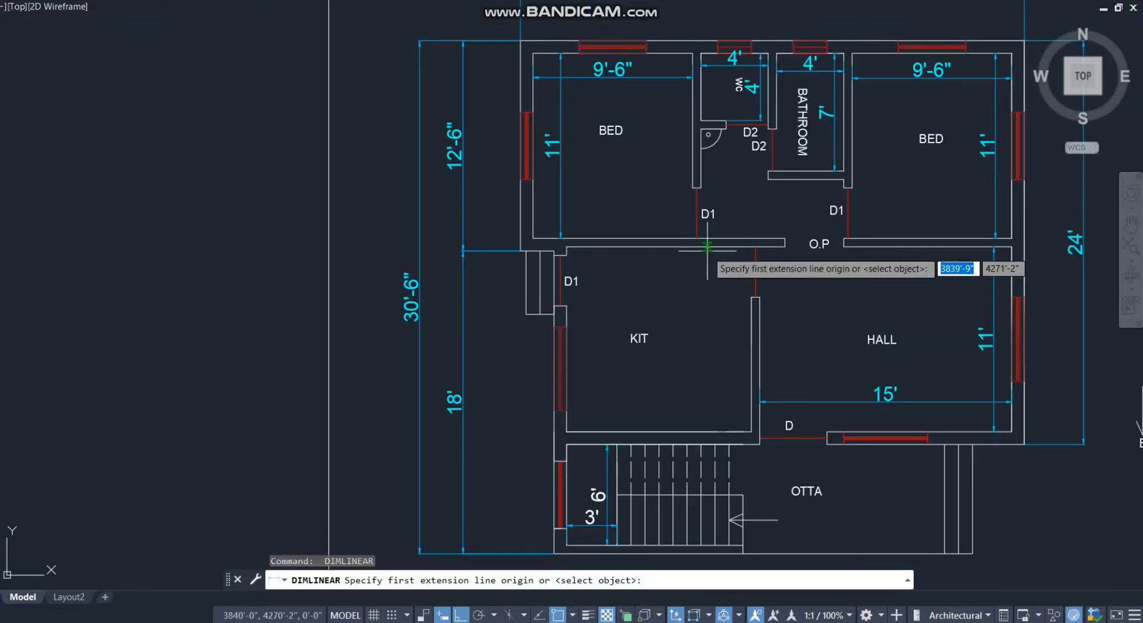
click(702, 248)
click(704, 431)
click(711, 428)
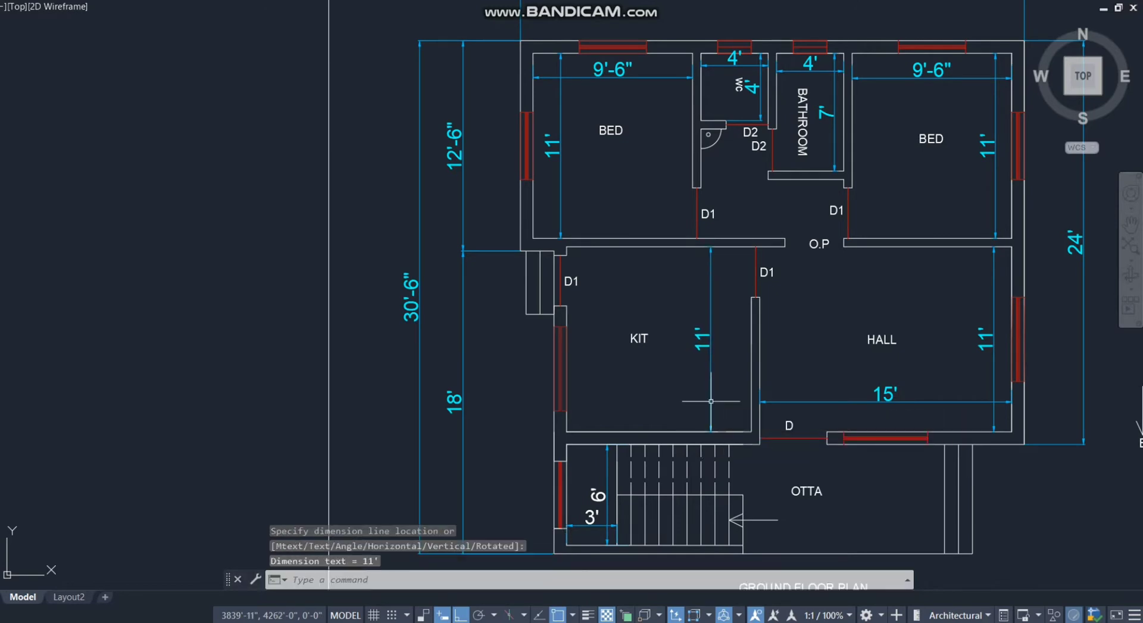
key(Return)
click(569, 421)
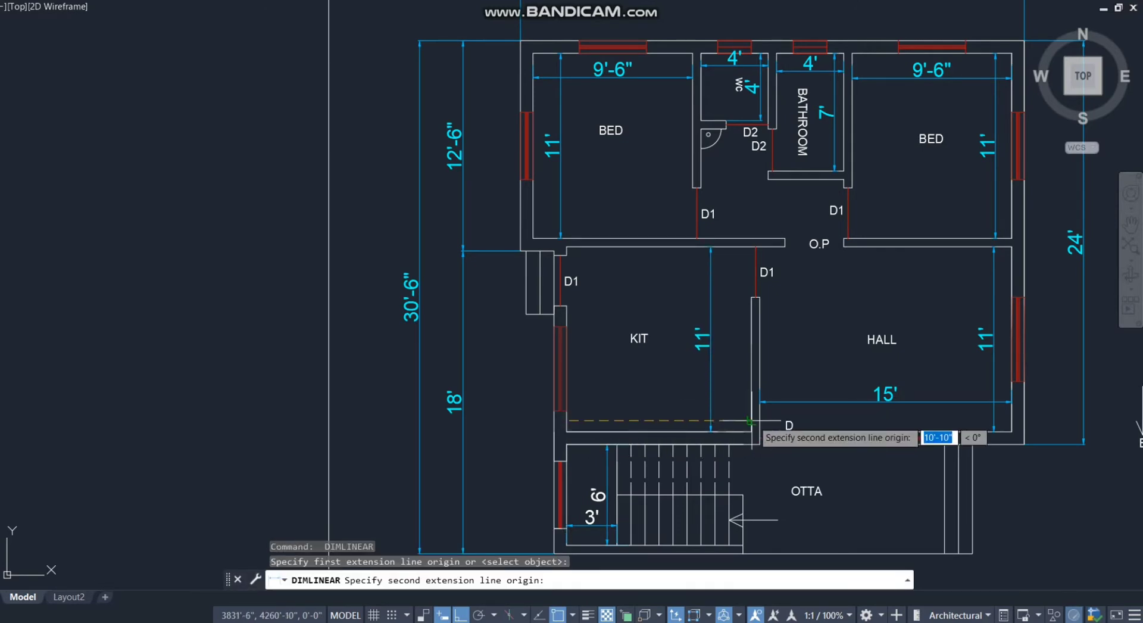
click(749, 421)
click(746, 420)
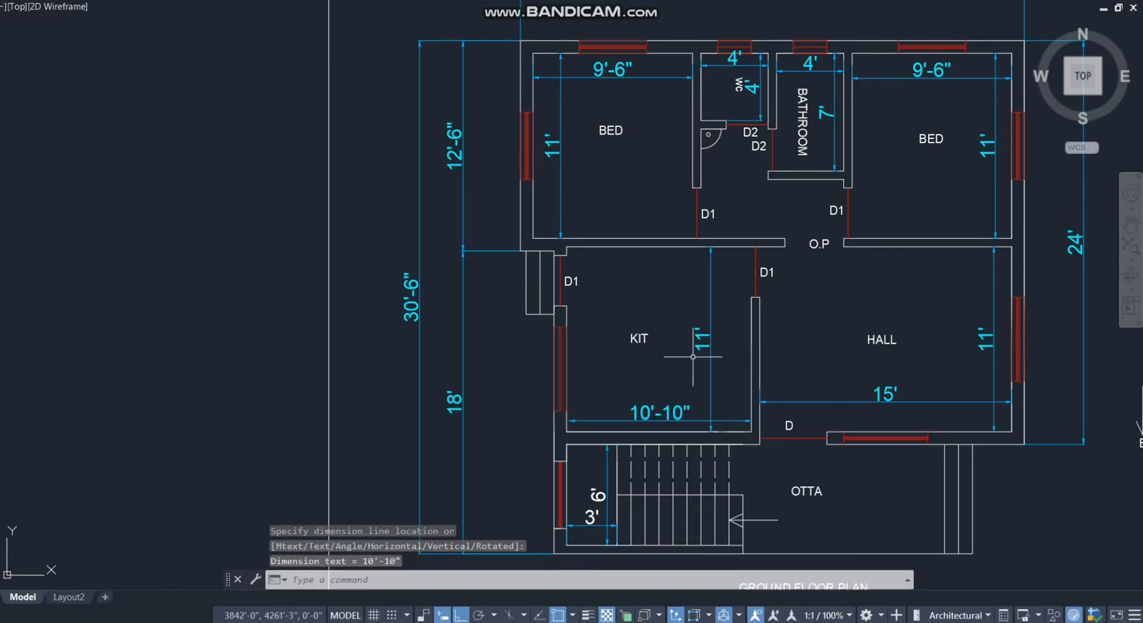
Select the 10'-10" KIT width dimension and grab its end grip
scroll(582, 432, up, 5)
click(533, 369)
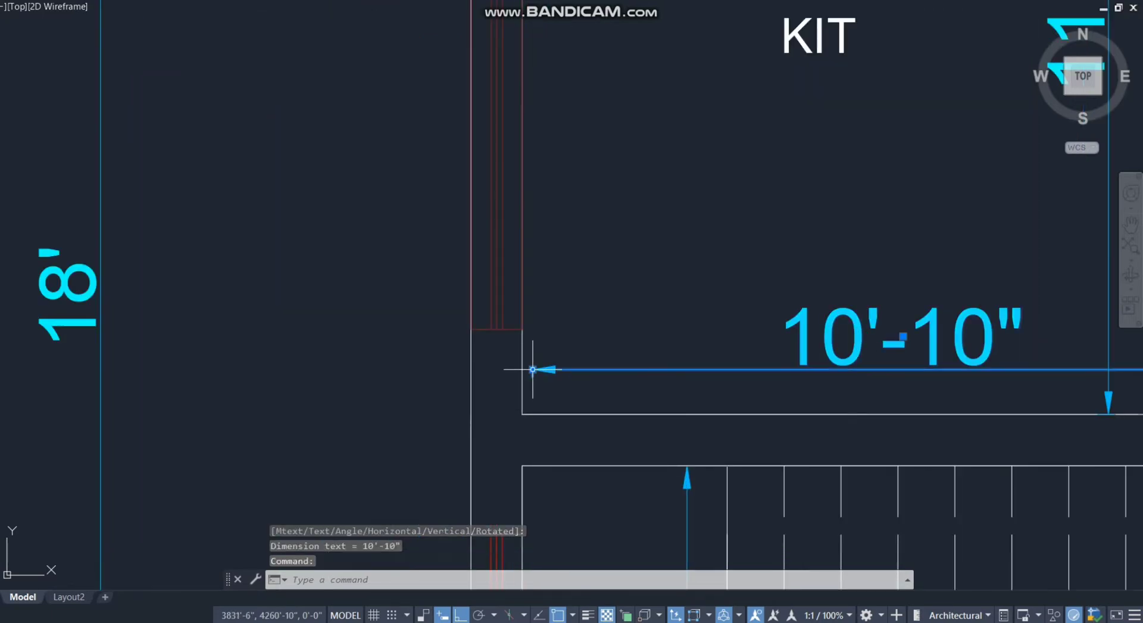
click(532, 369)
scroll(524, 365, down, 4)
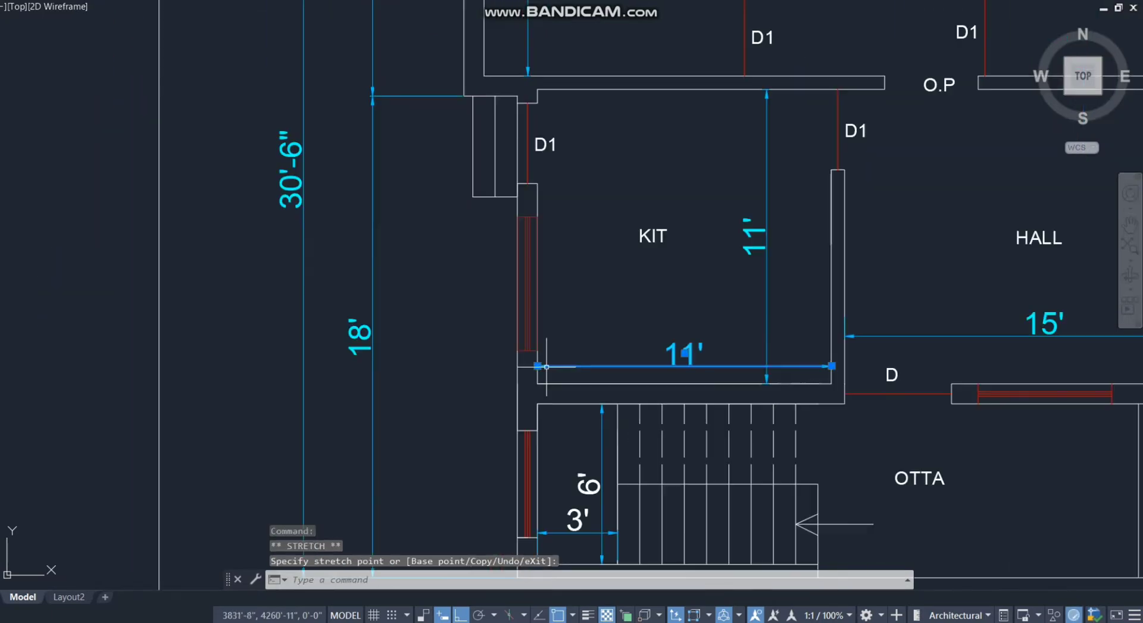
scroll(730, 385, down, 4)
Stretch the KIT width to 11' and dimension the OTTA's width at 12'
click(749, 361)
key(Return)
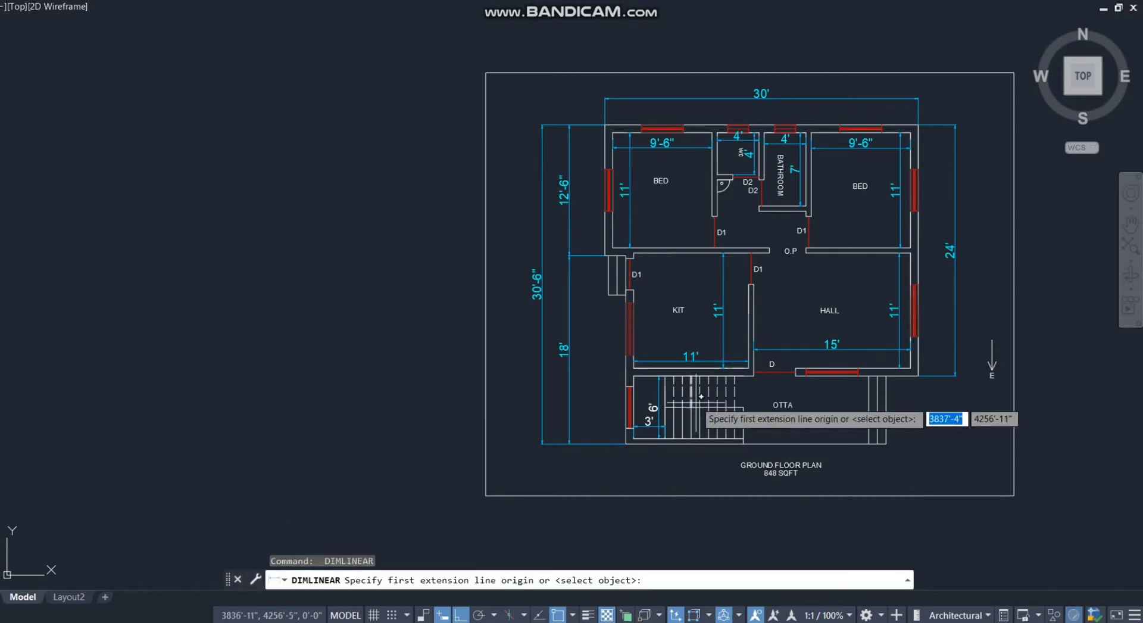
scroll(633, 411, up, 4)
scroll(541, 424, down, 2)
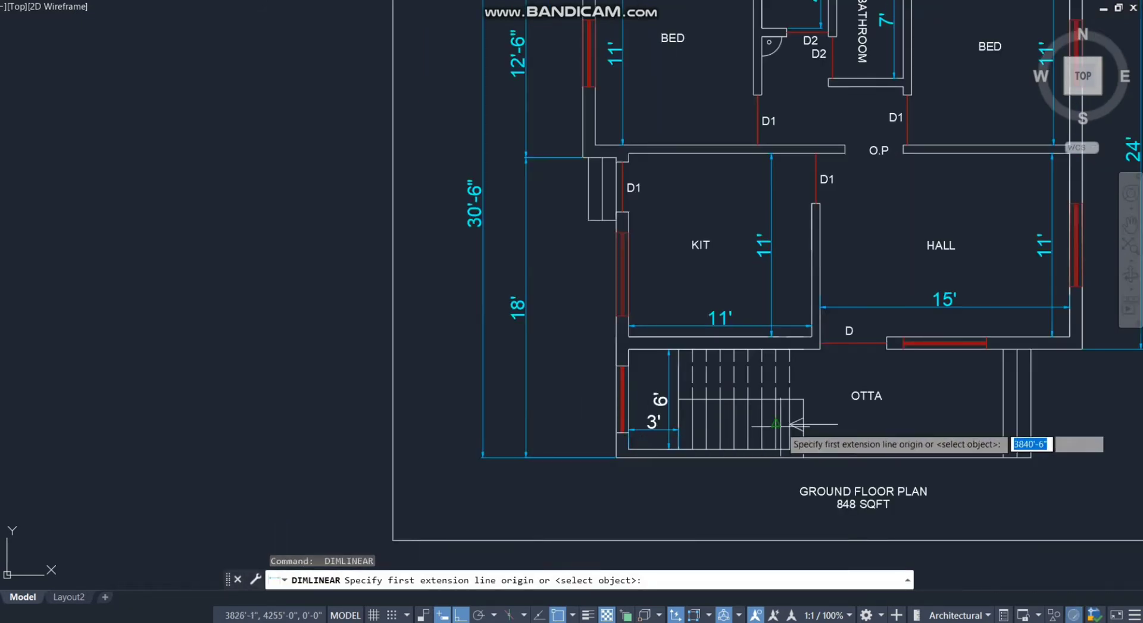
scroll(756, 440, down, 3)
scroll(756, 447, up, 4)
scroll(756, 460, up, 2)
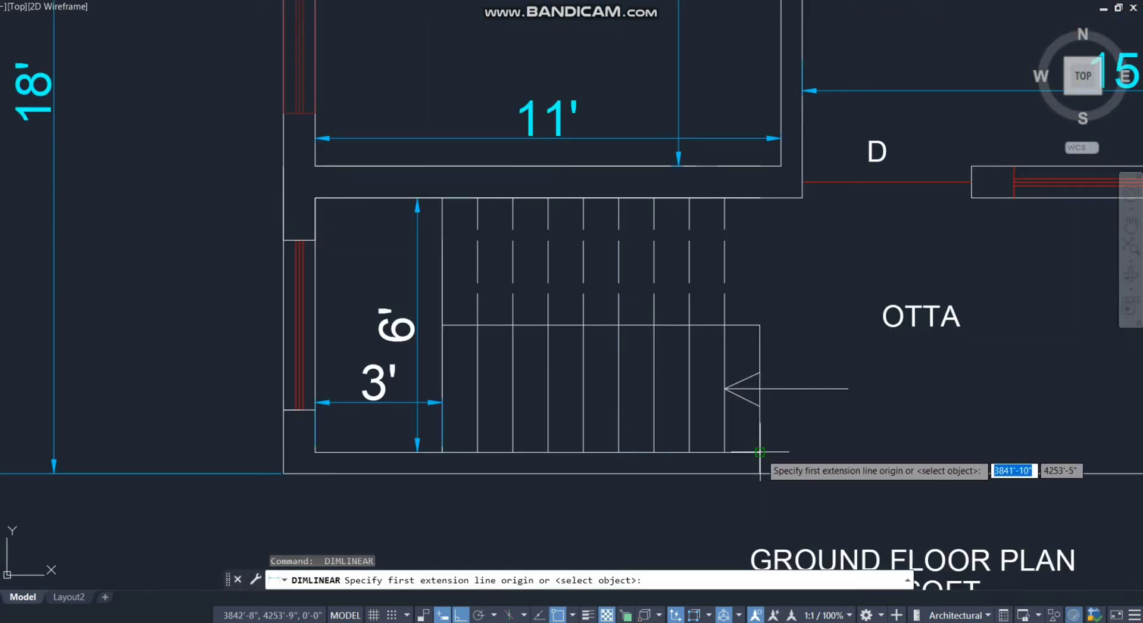
click(759, 460)
scroll(762, 462, down, 4)
click(873, 445)
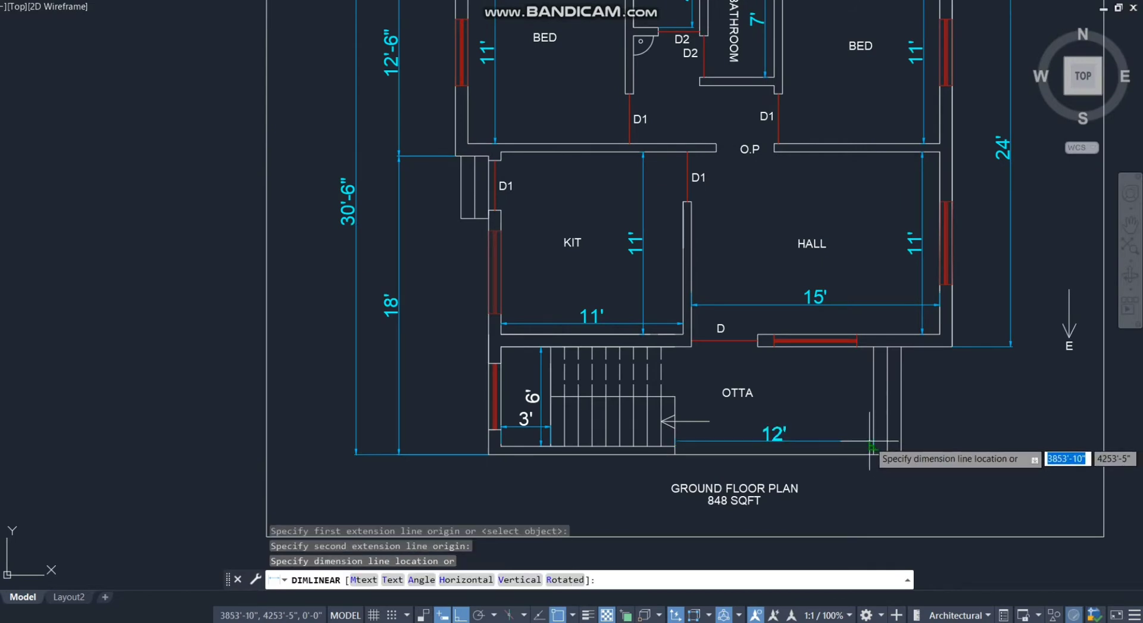
click(869, 438)
Dimension the OTTA's depth at 6'-6"
key(Return)
click(873, 347)
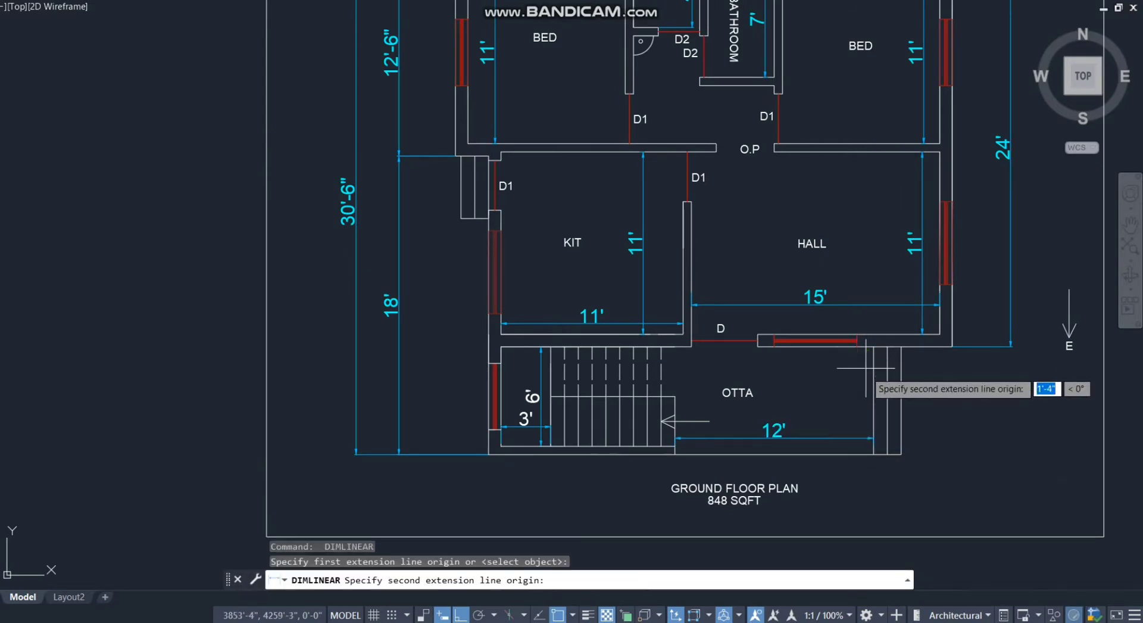
click(874, 454)
scroll(865, 452, up, 4)
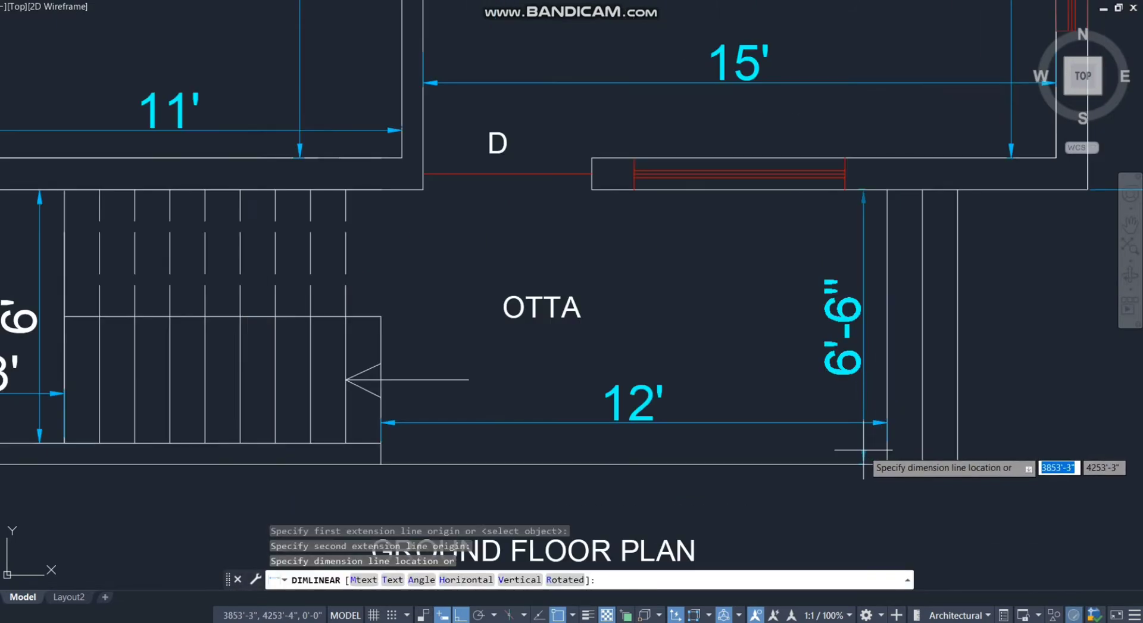
click(872, 452)
scroll(872, 452, down, 4)
scroll(870, 458, down, 3)
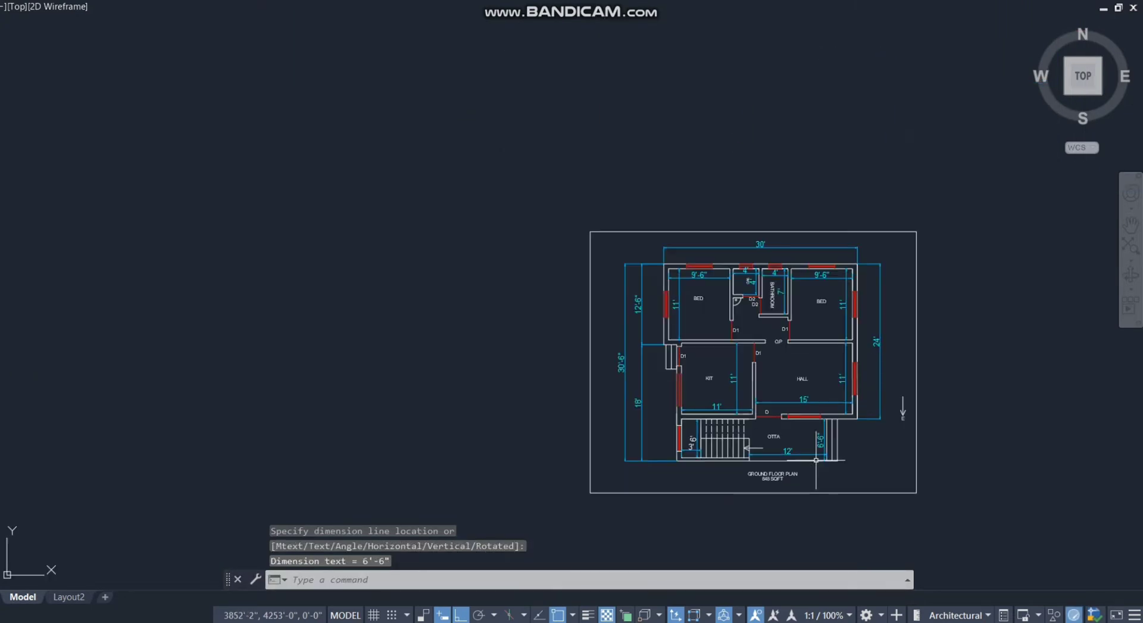
scroll(853, 393, up, 5)
scroll(626, 324, down, 3)
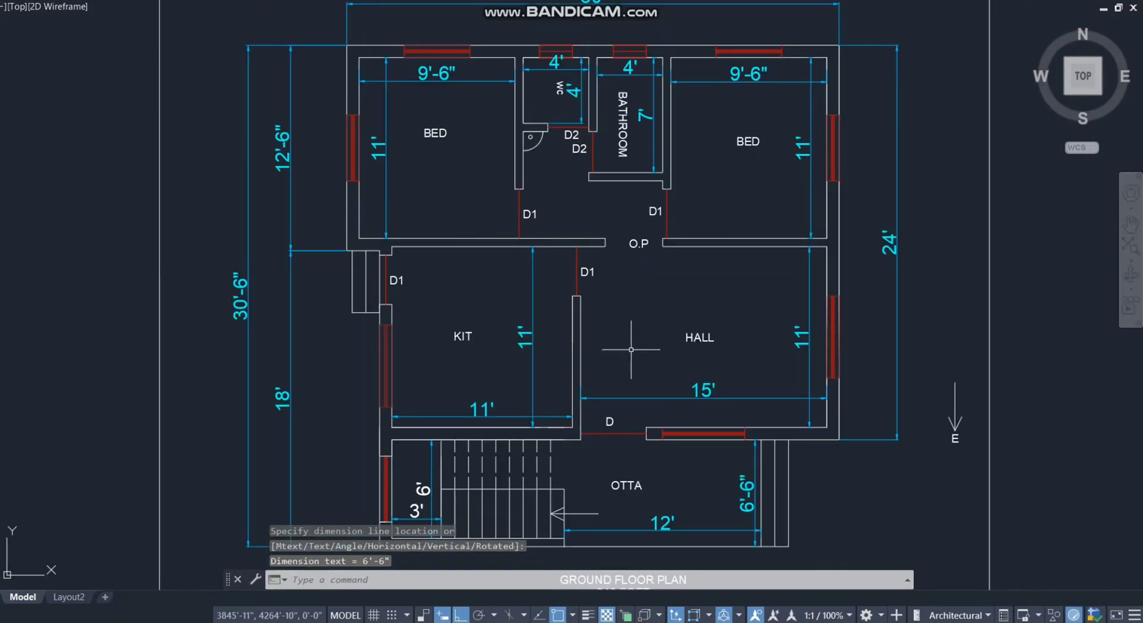
scroll(631, 346, up, 3)
scroll(647, 349, down, 3)
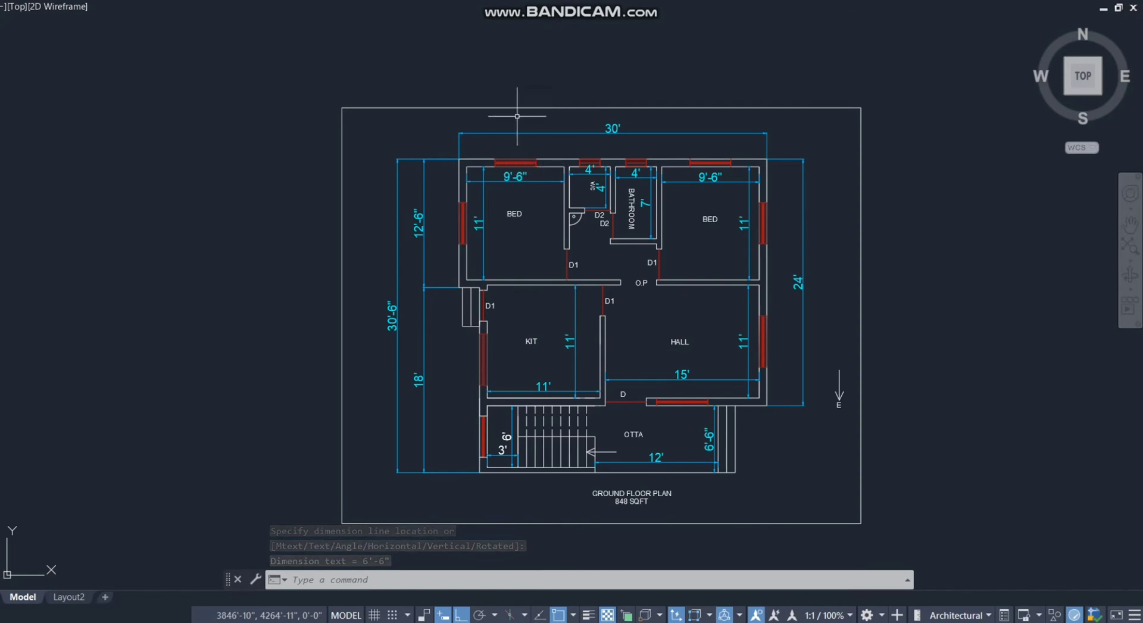
scroll(517, 116, up, 4)
Dimension the top-wall bedroom window (4') and the WC window (2')
key(Return)
click(474, 210)
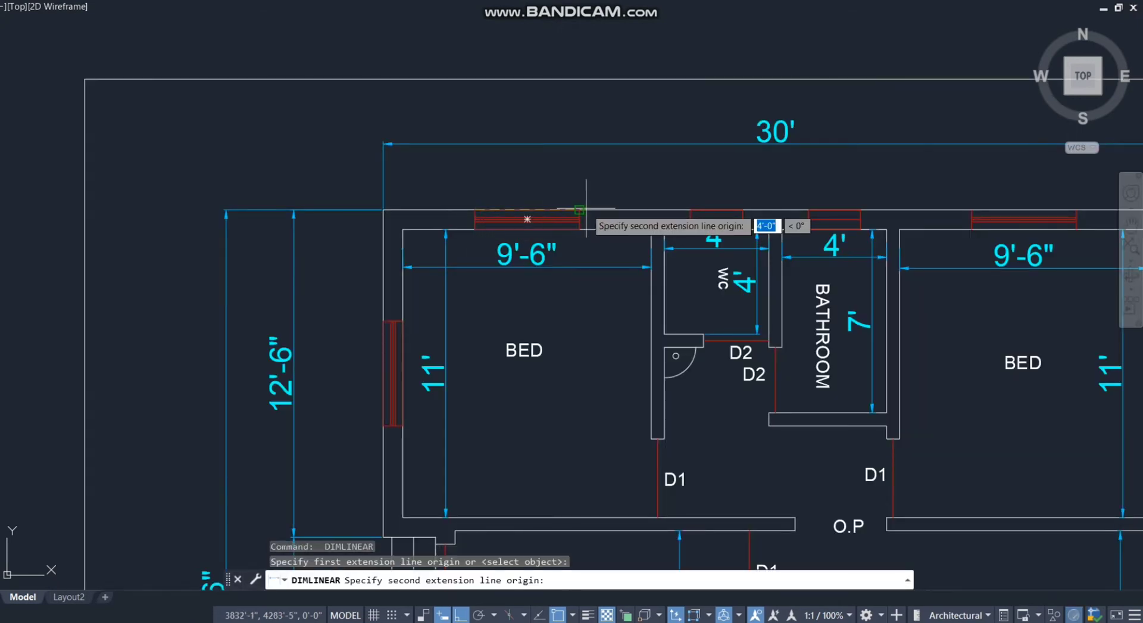
click(578, 210)
click(582, 188)
key(Return)
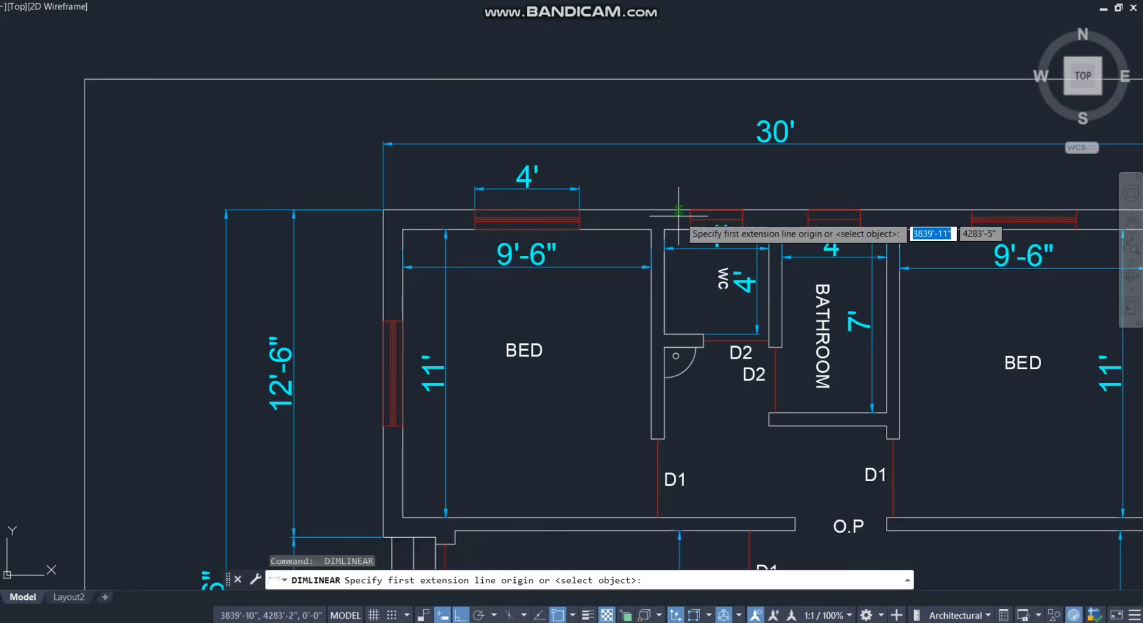
click(691, 210)
click(742, 209)
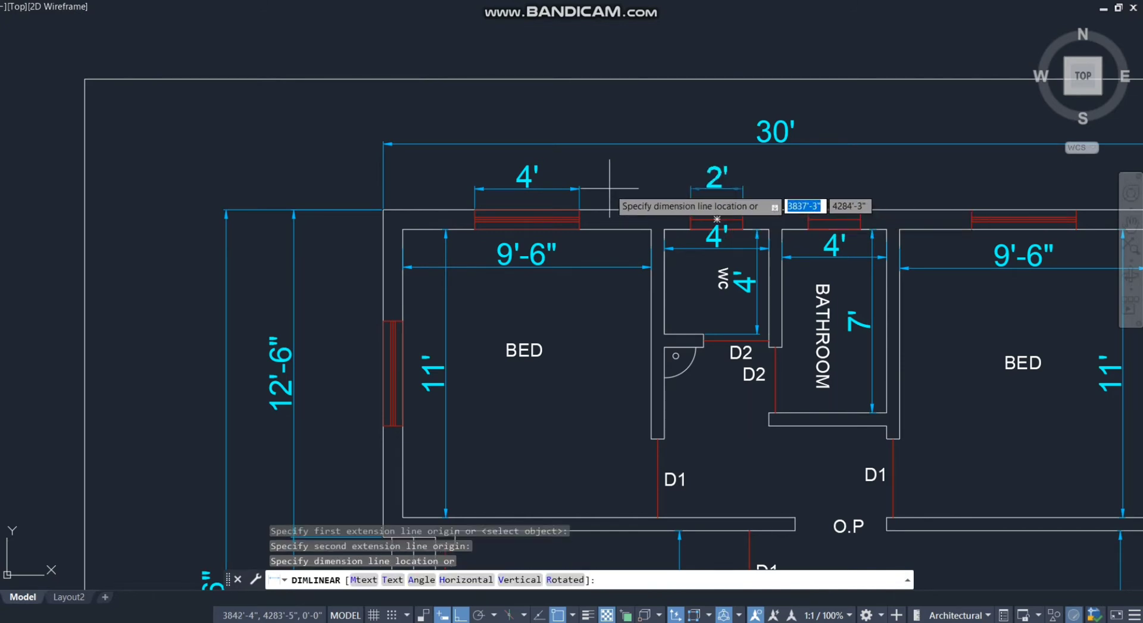
click(586, 188)
Dimension the bathroom window (2') and the right bedroom window (4') above the top wall
key(Return)
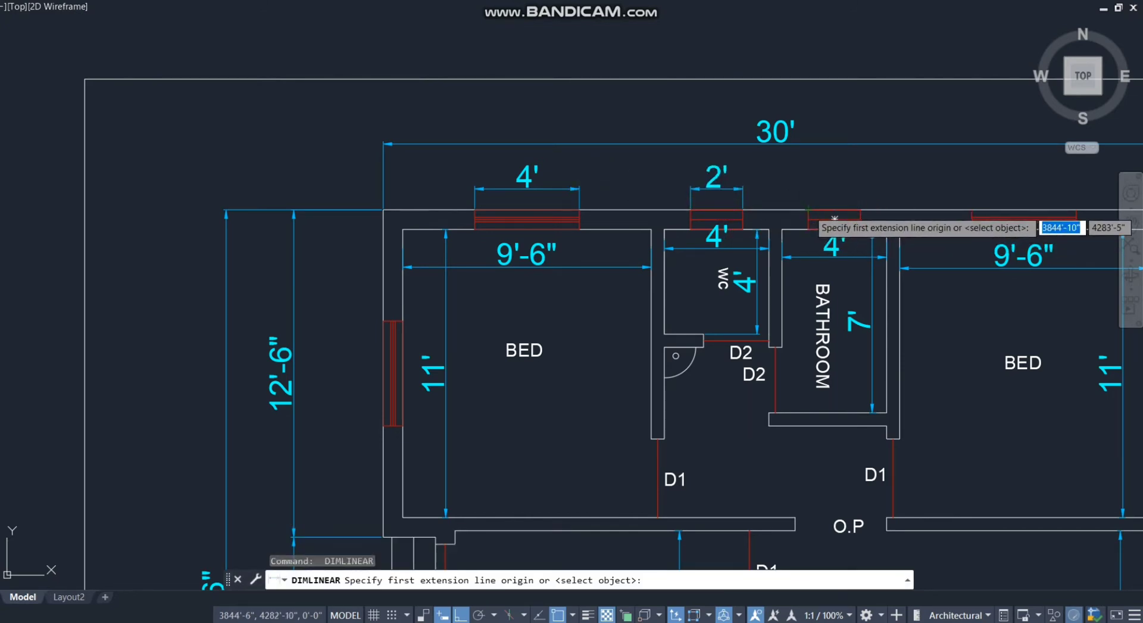
click(808, 210)
click(861, 209)
click(739, 189)
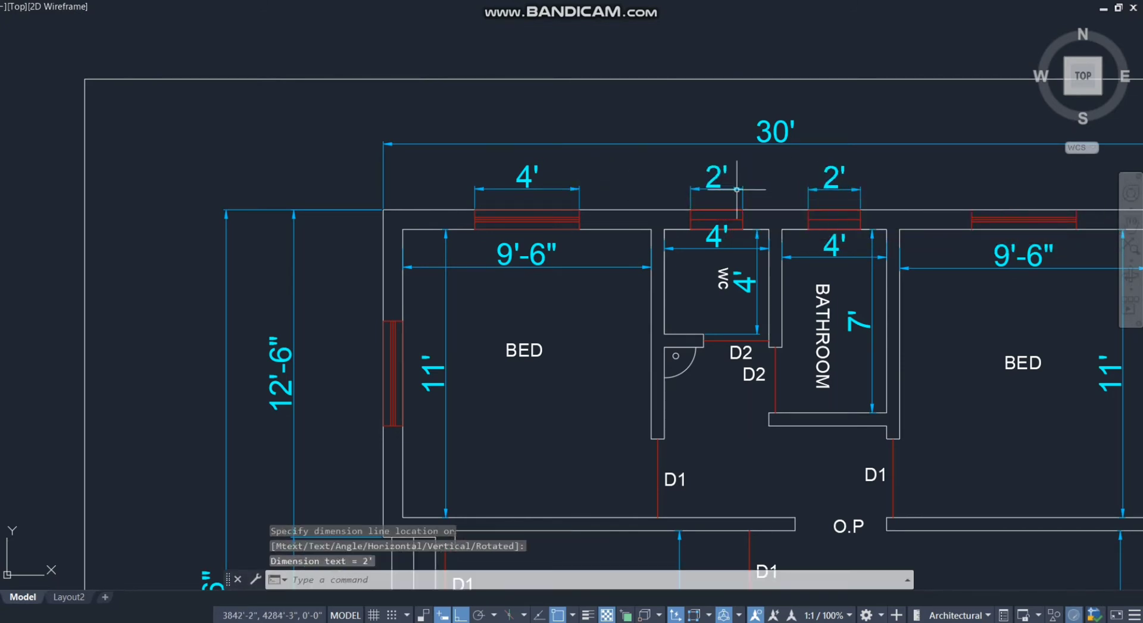
scroll(783, 190, down, 5)
scroll(873, 203, up, 5)
key(Return)
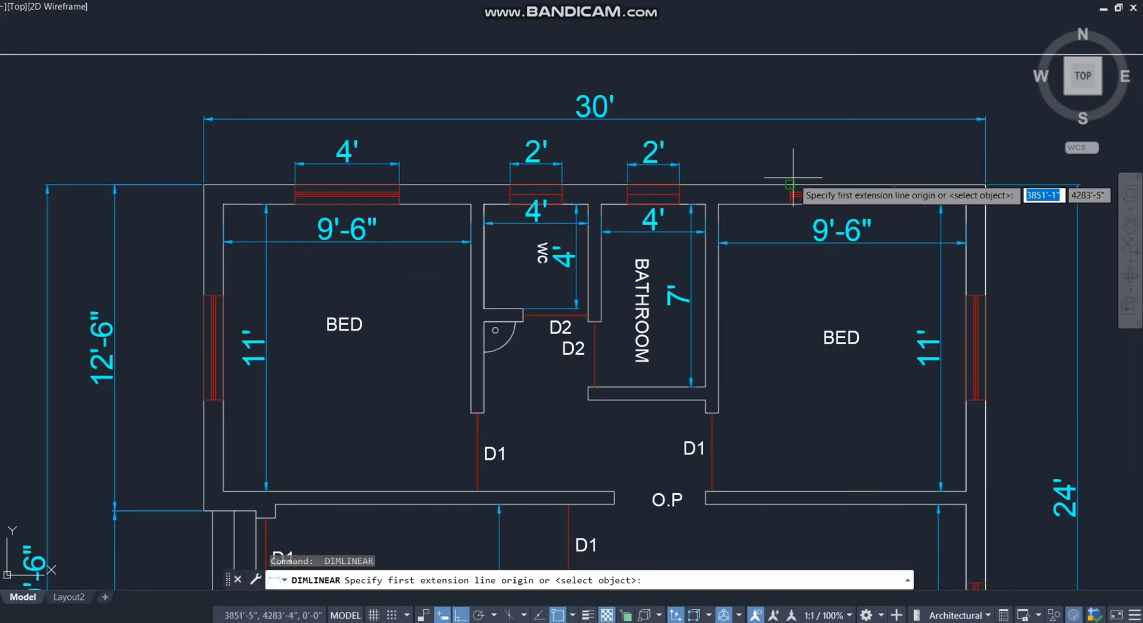
click(790, 186)
click(894, 185)
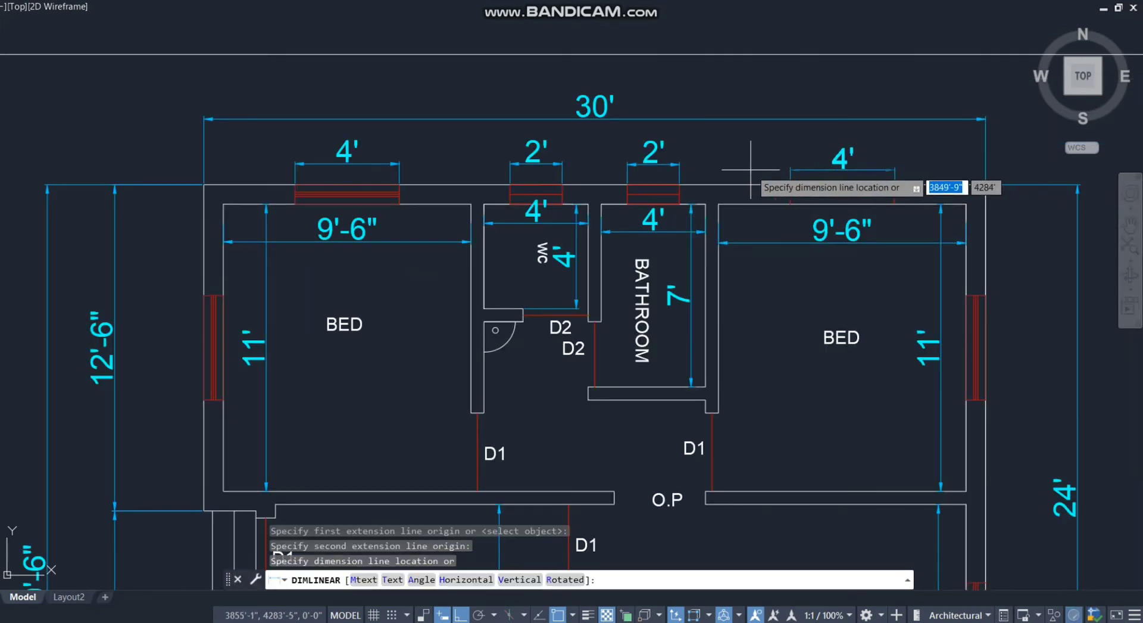
click(685, 163)
scroll(699, 152, down, 2)
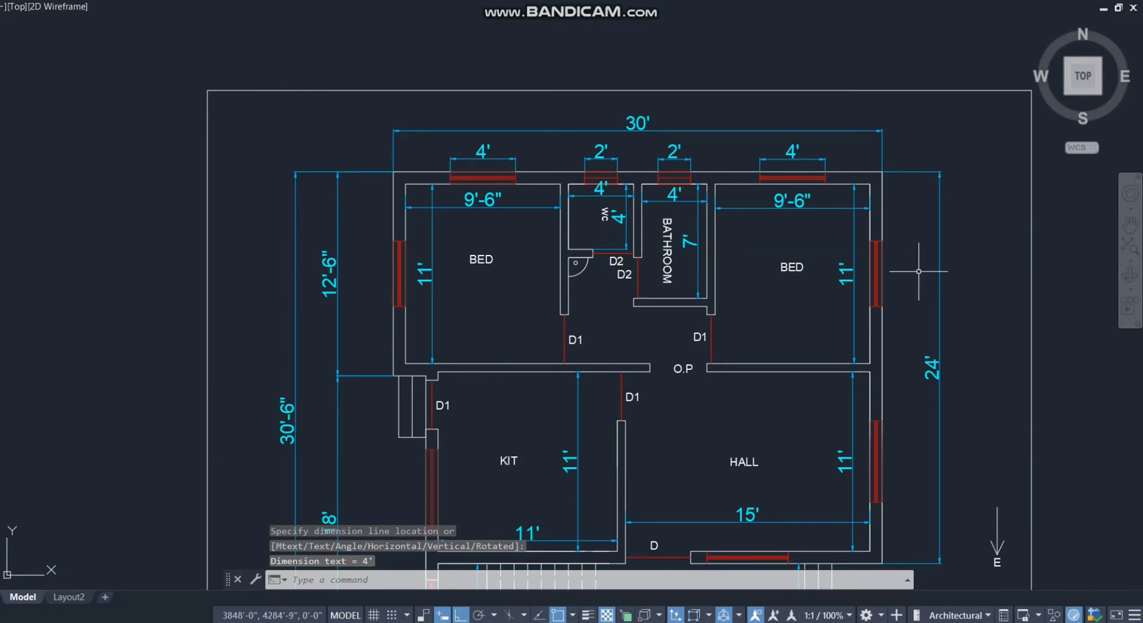
key(Return)
Dimension the right bedroom side window (4') and the hall side window (5')
click(882, 241)
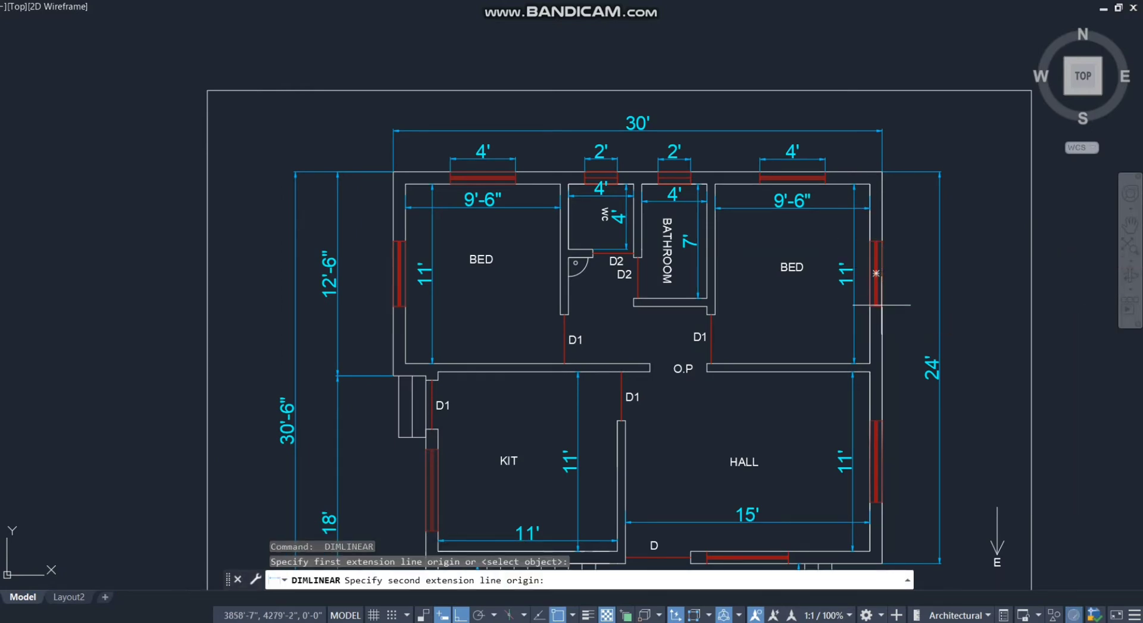
click(882, 305)
click(909, 280)
key(Return)
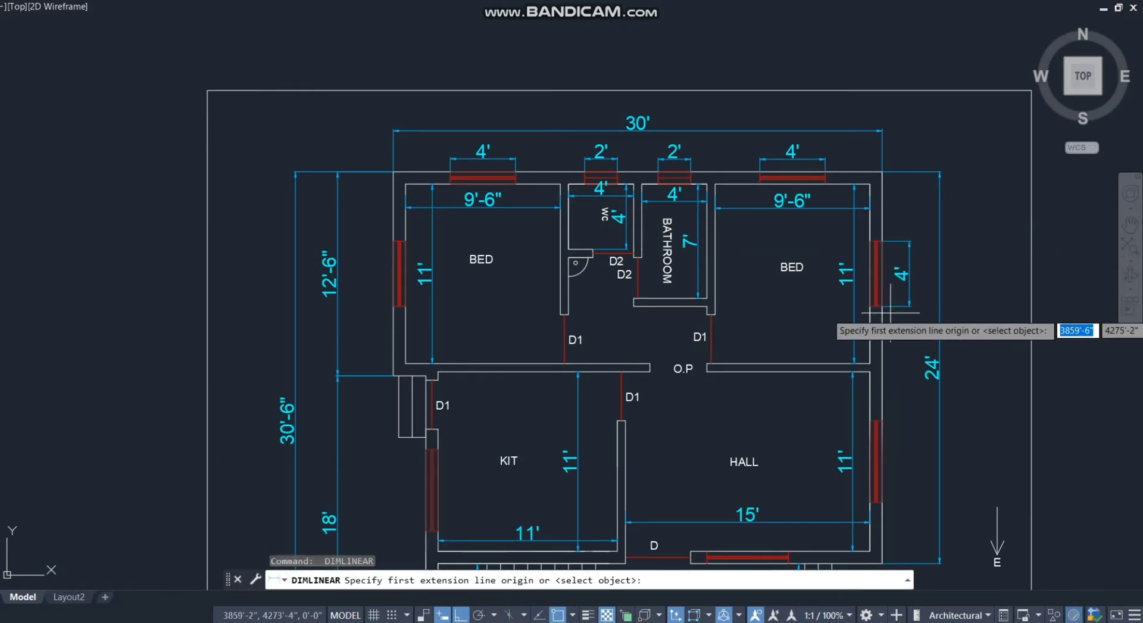
click(881, 421)
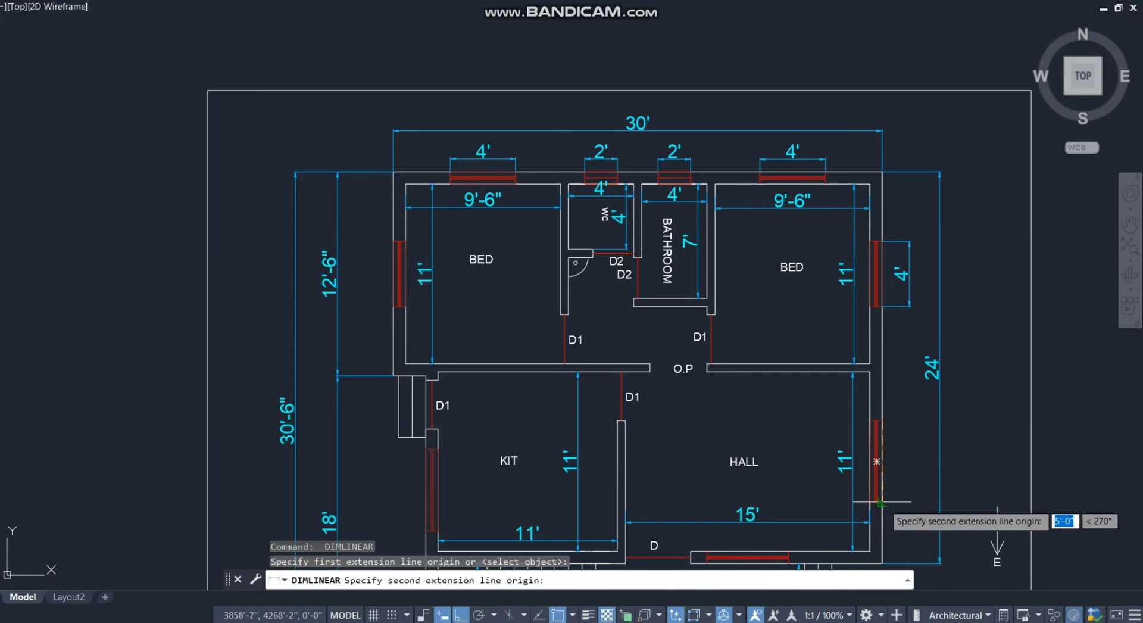
click(881, 502)
click(896, 301)
scroll(861, 241, down, 4)
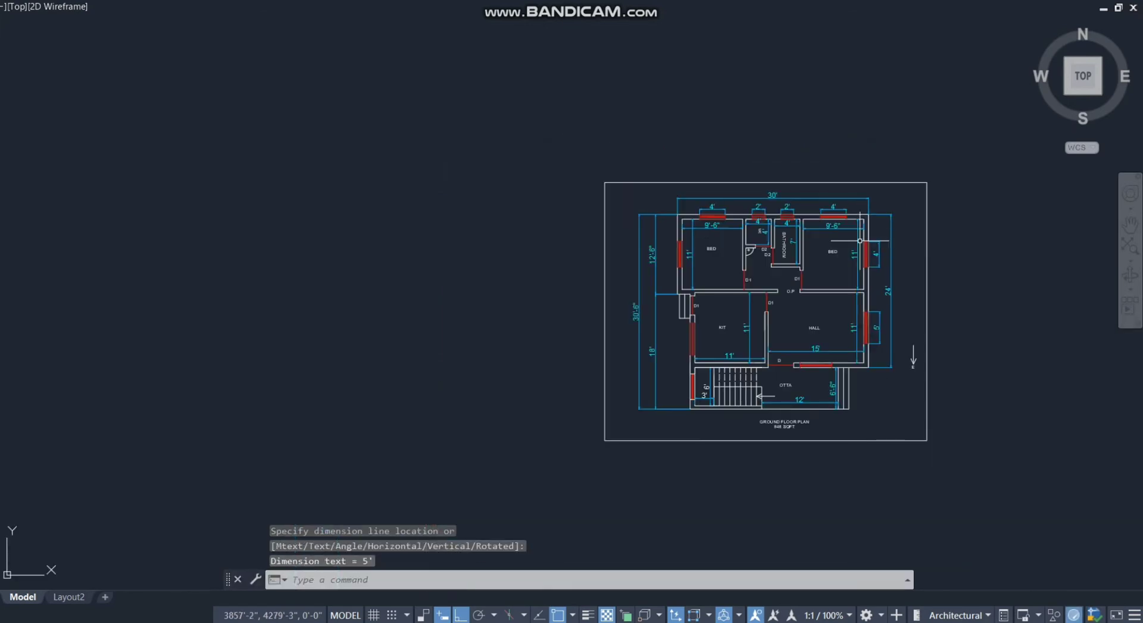
scroll(855, 391, up, 4)
Dimension the hall's front window (5') below it and the stair window (4') at left
key(Return)
click(715, 326)
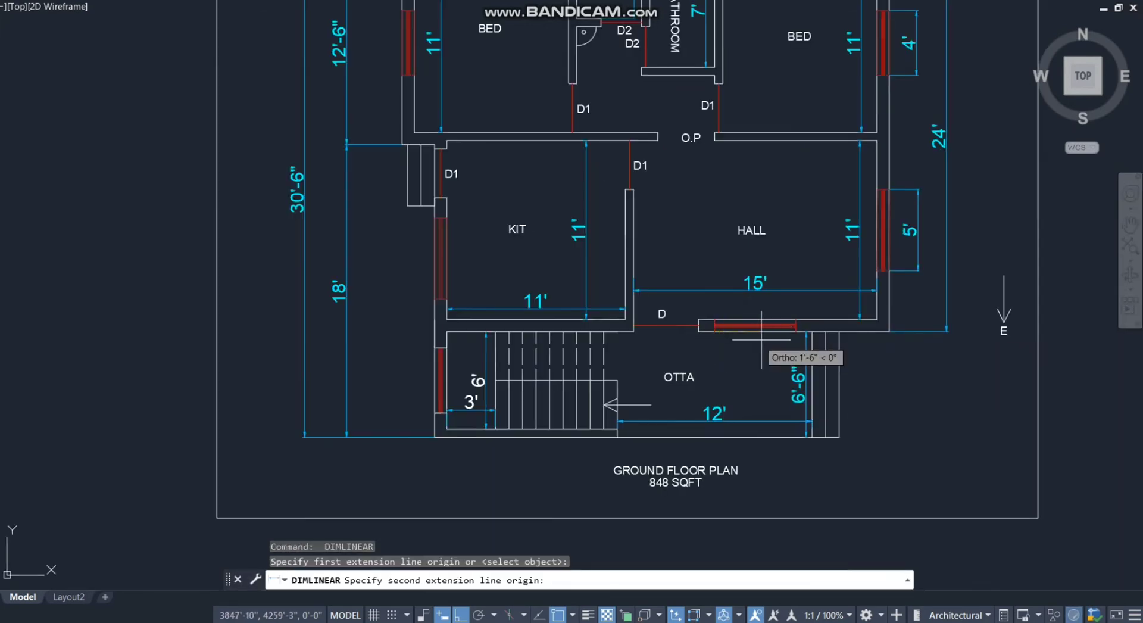
click(796, 325)
click(777, 352)
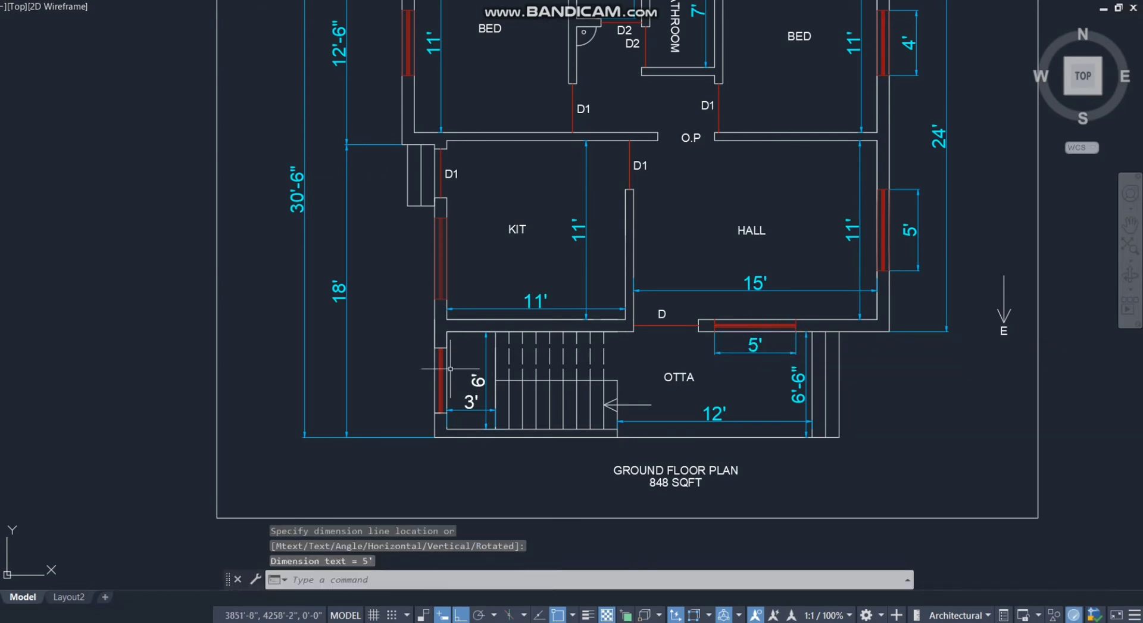
key(Return)
click(435, 348)
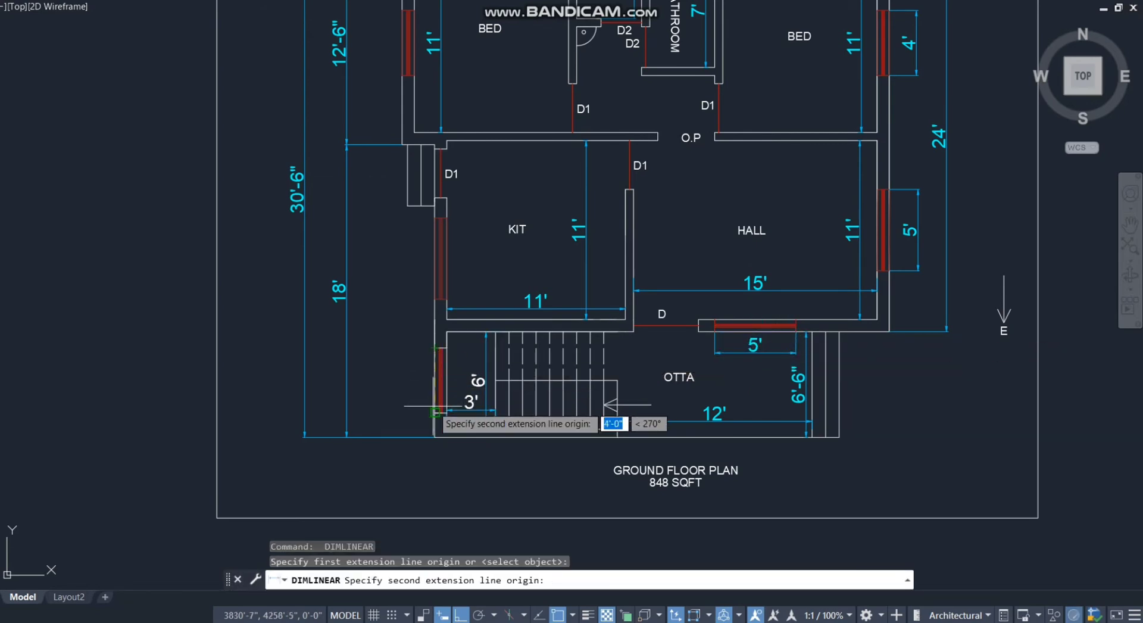
click(435, 411)
click(419, 384)
Dimension the left bedroom window at 4' on the left wall
scroll(434, 360, down, 6)
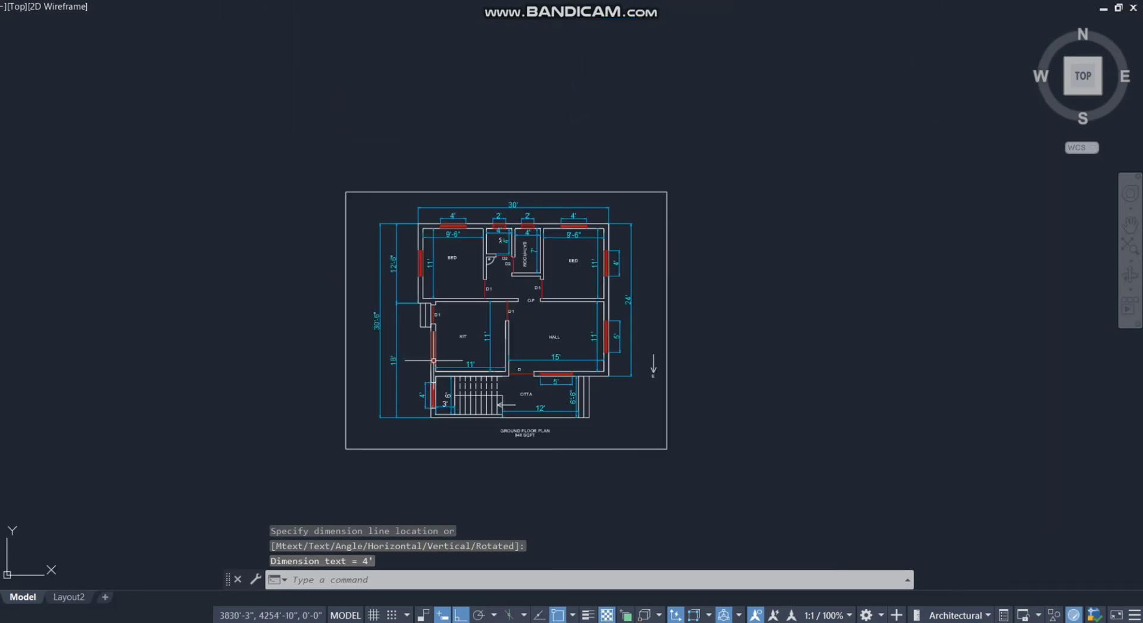
scroll(413, 268, up, 6)
key(Return)
click(440, 220)
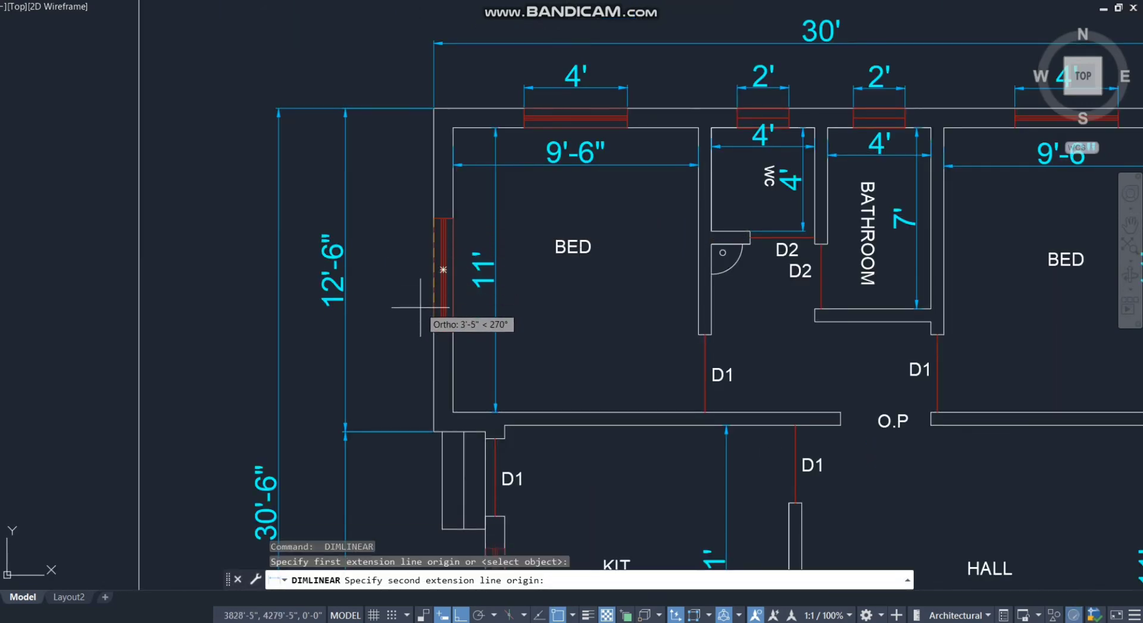
click(426, 320)
click(416, 314)
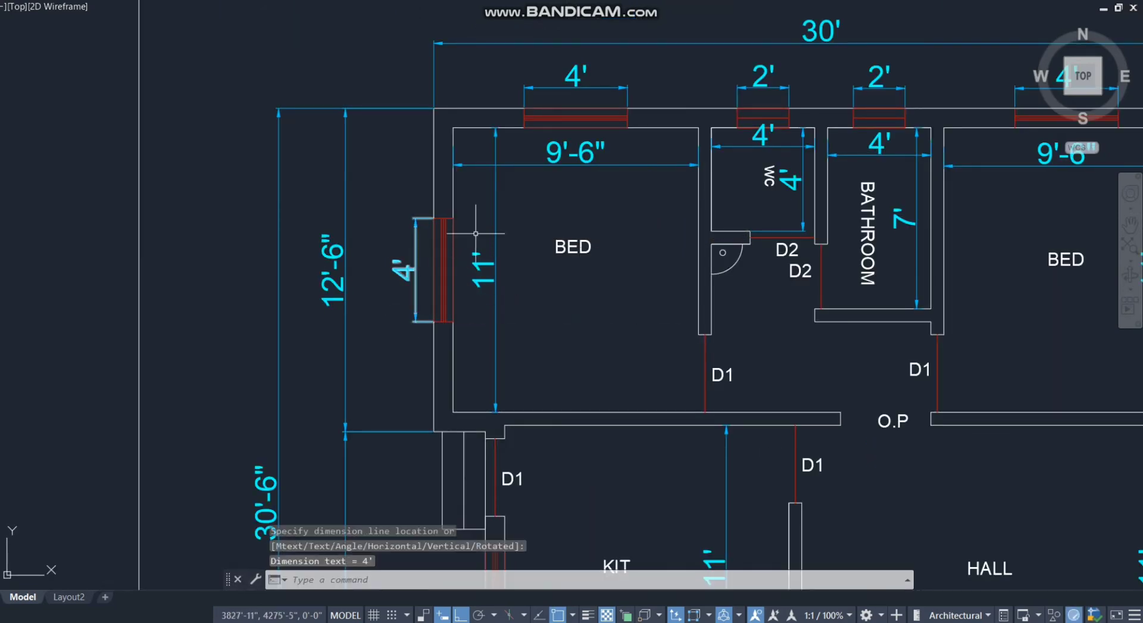
scroll(476, 233, down, 2)
scroll(519, 282, down, 3)
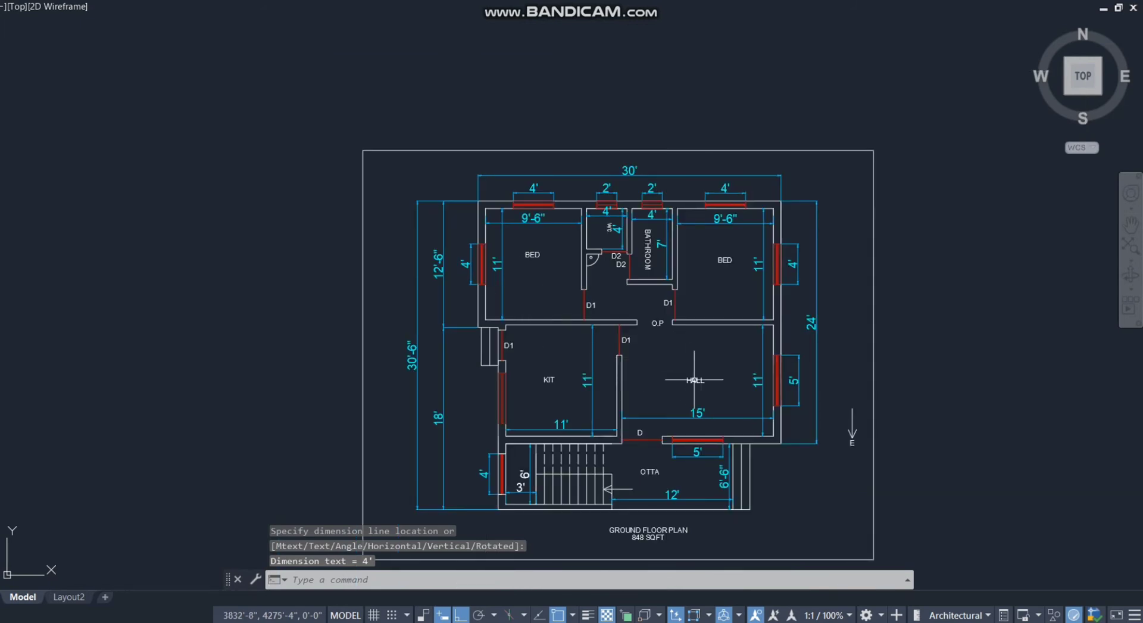
Frame the fully dimensioned plan in view and bring up the Plot - Model dialog with Ctrl+P
scroll(643, 410, down, 1)
scroll(735, 425, up, 1)
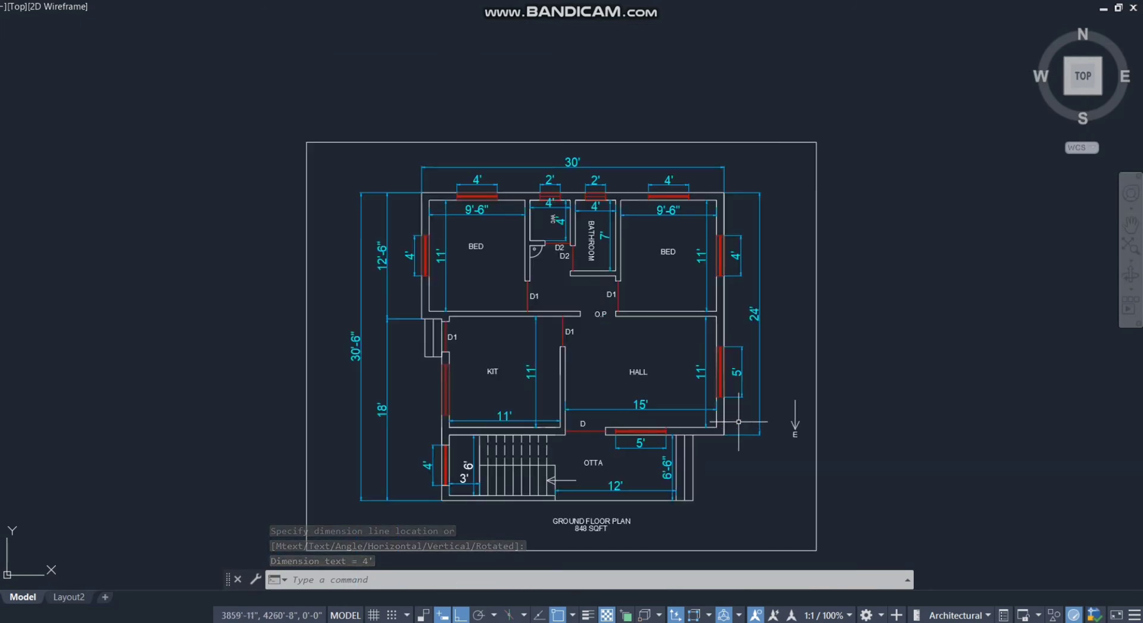
scroll(688, 438, down, 1)
scroll(684, 391, up, 1)
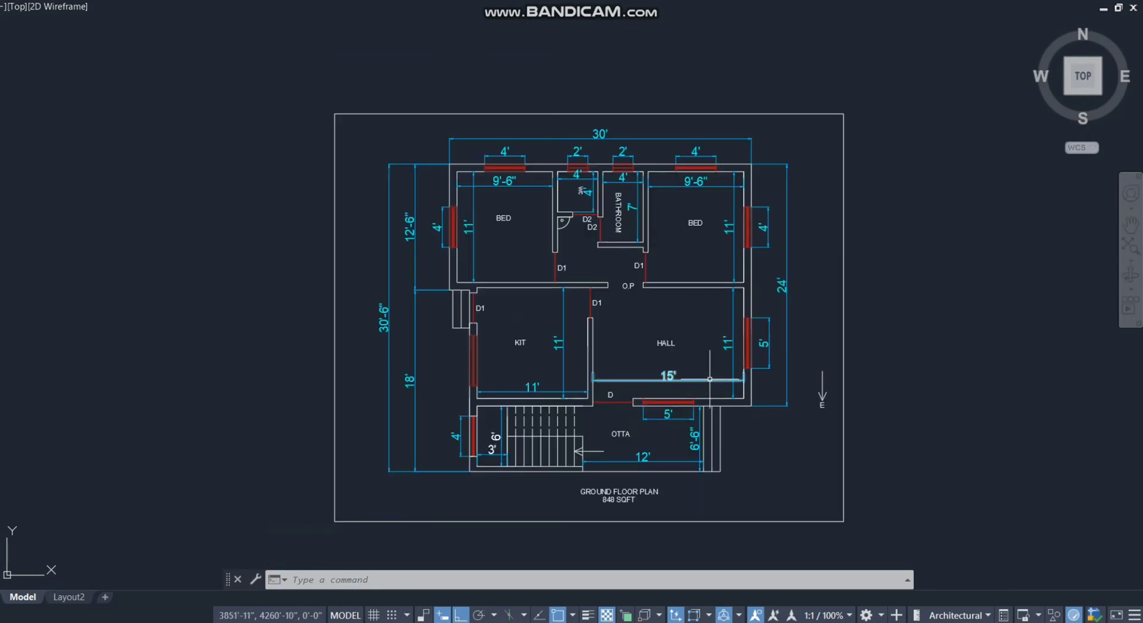
scroll(710, 379, up, 2)
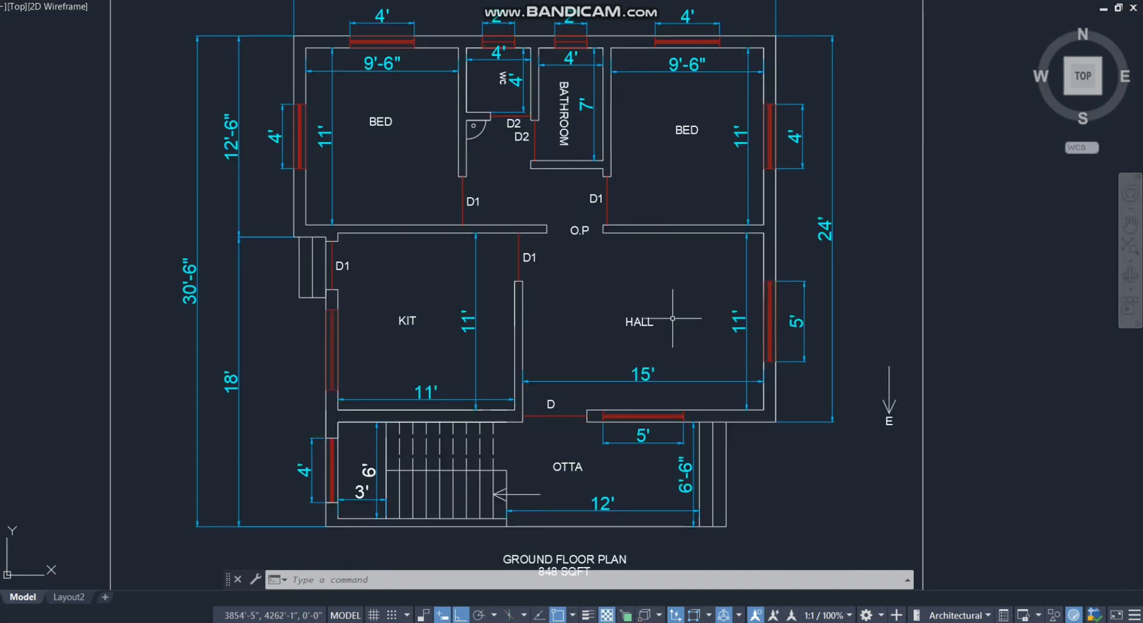
middle_drag(673, 319, 690, 315)
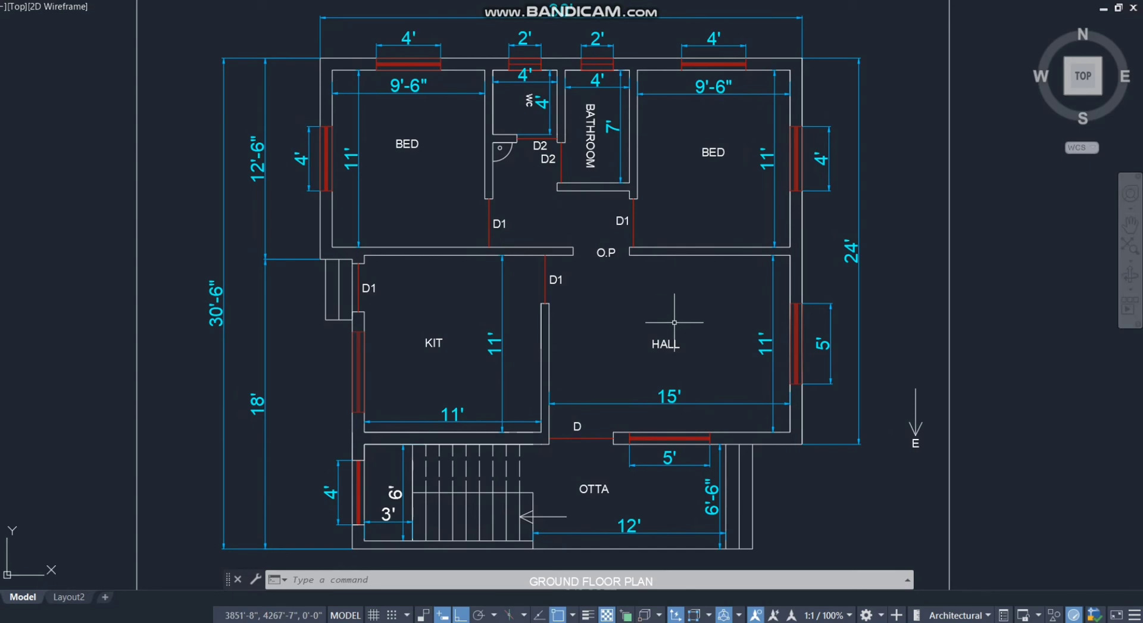
key(ctrl+p)
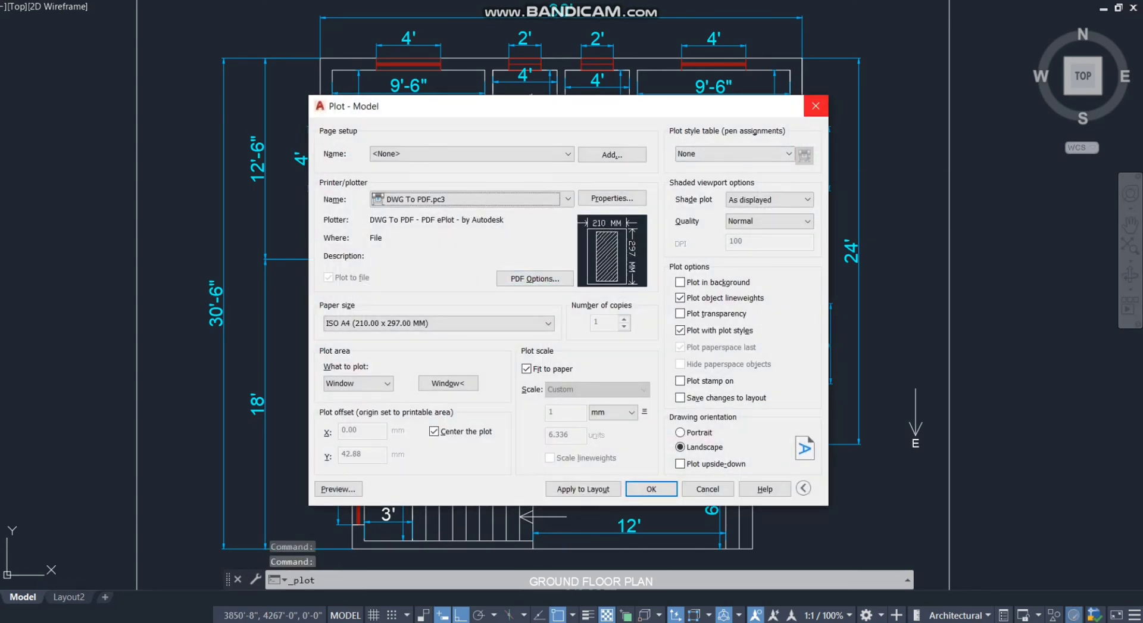
Restart plotting and set a Window plot area from the frame's top-left to bottom-right corner
click(816, 106)
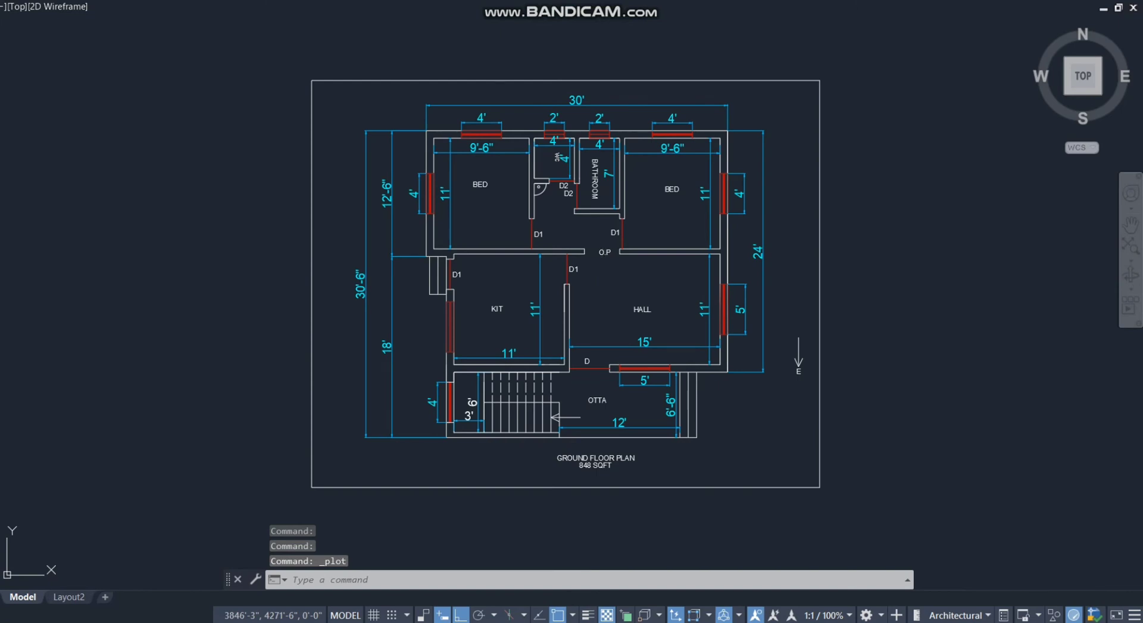
key(ctrl+p)
click(447, 383)
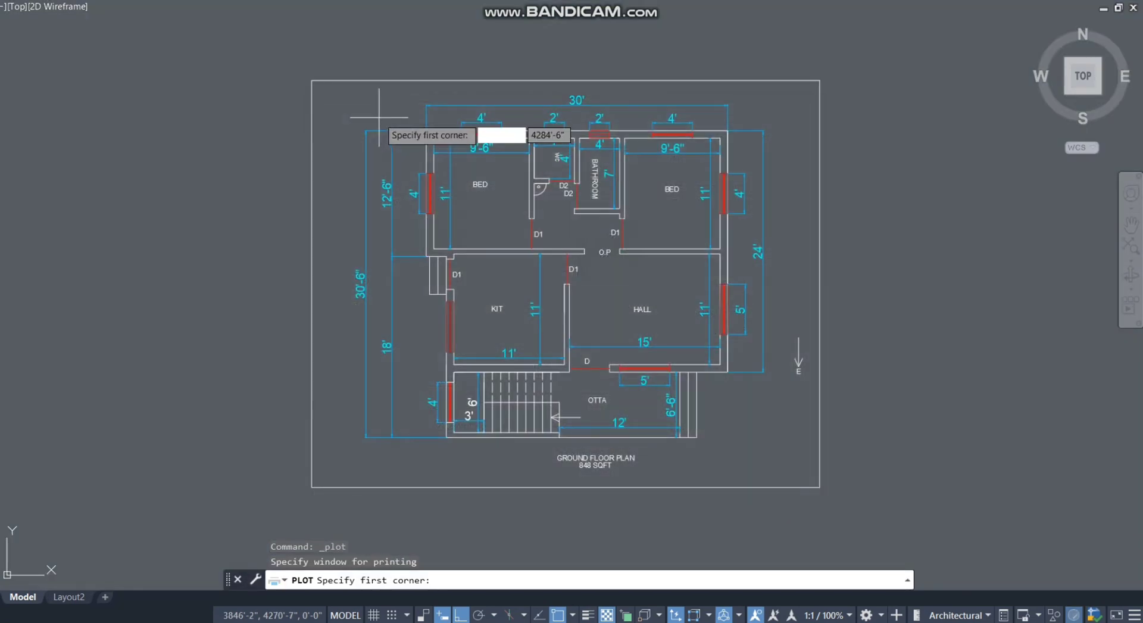
click(311, 80)
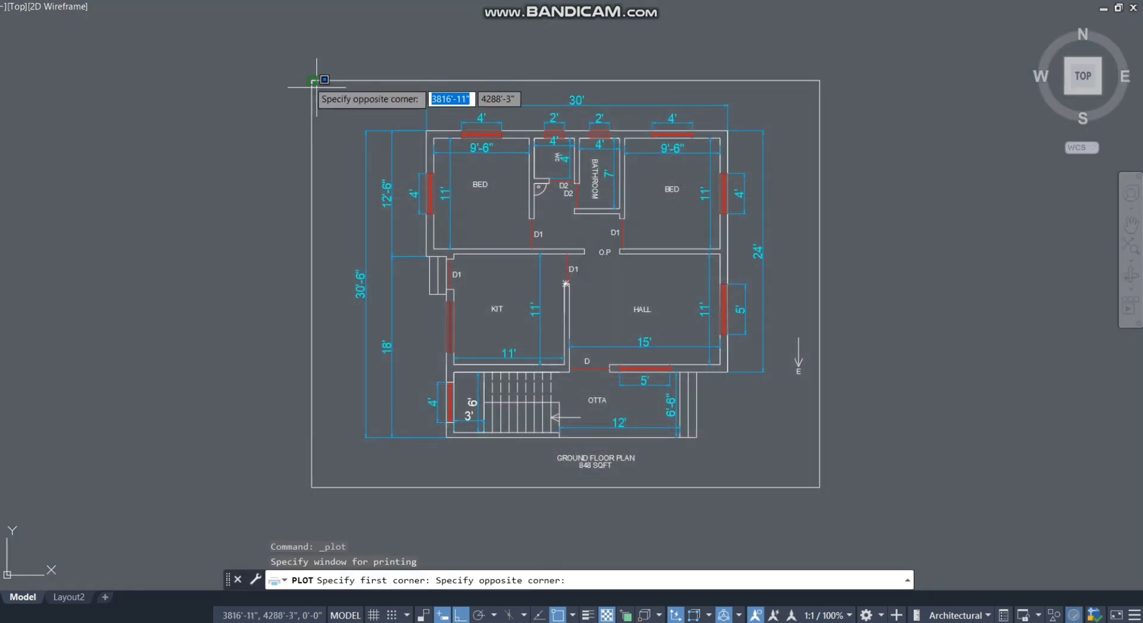
click(821, 472)
Choose AutoCAD PDF (High Quality Print).pc3 as the plotter and preview the page
click(470, 199)
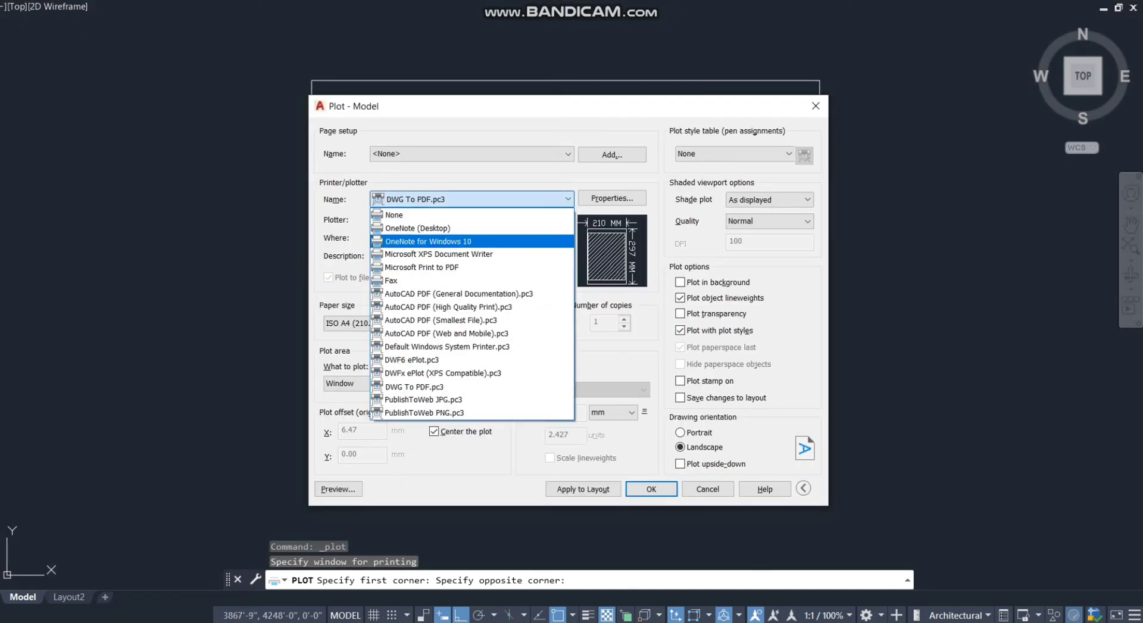
click(452, 309)
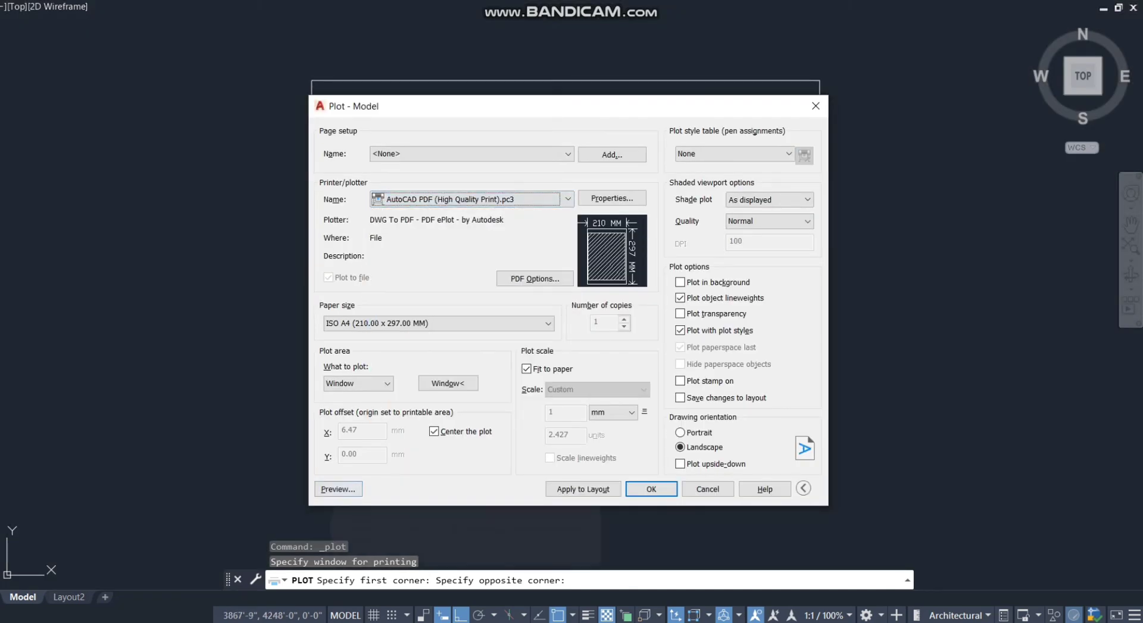
click(338, 489)
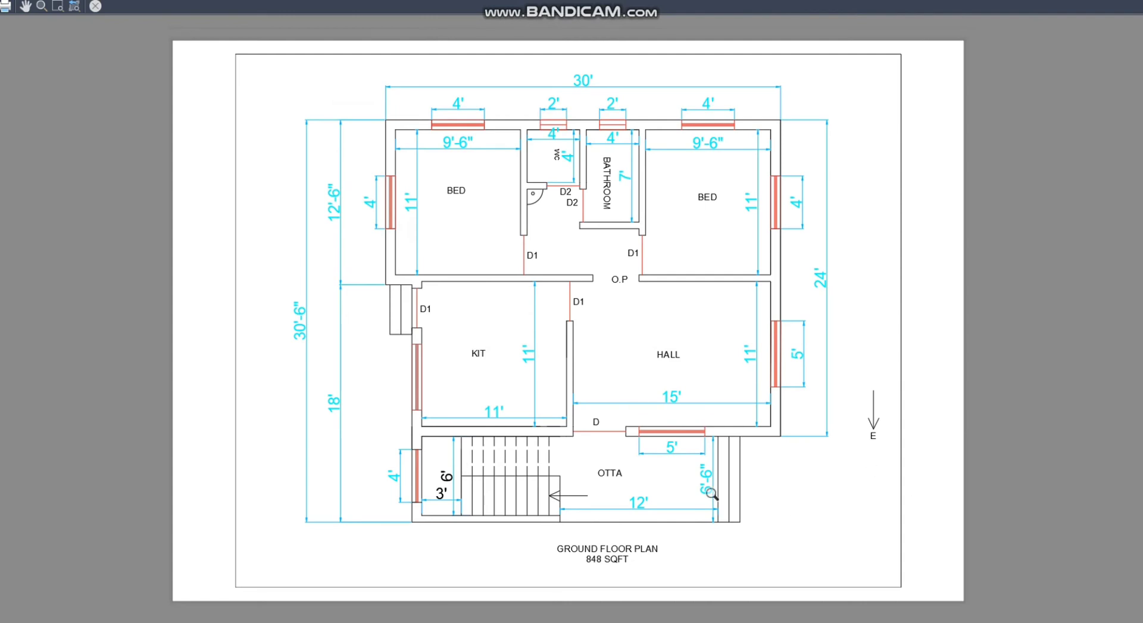
Zoom in and out of the A4 landscape plot preview of the dimensioned plan
scroll(669, 328, up, 2)
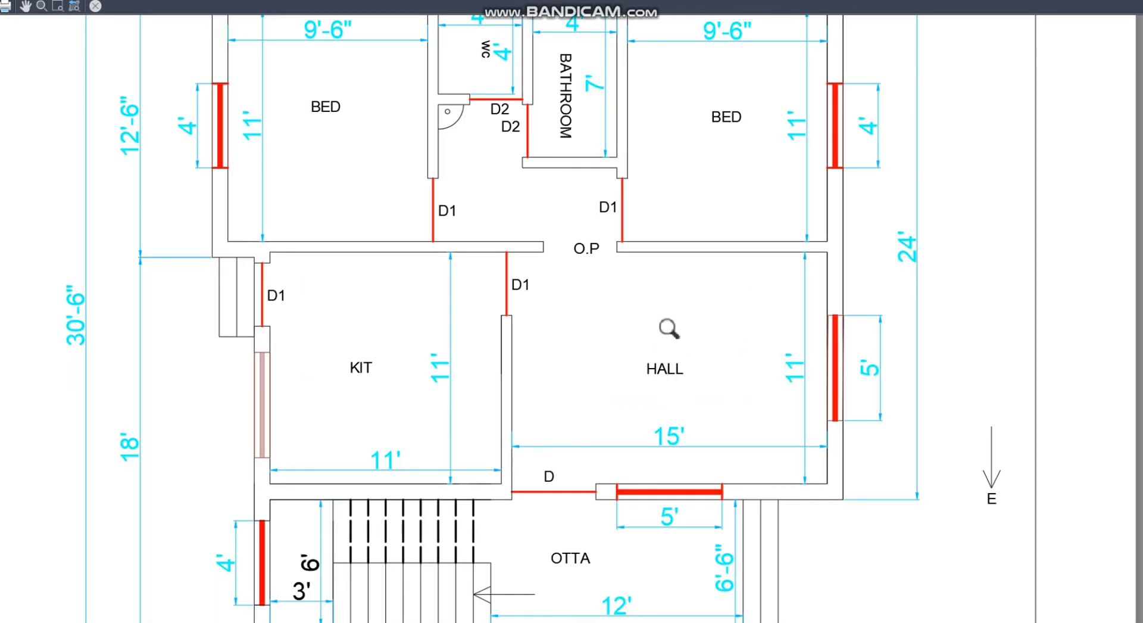
scroll(668, 328, down, 2)
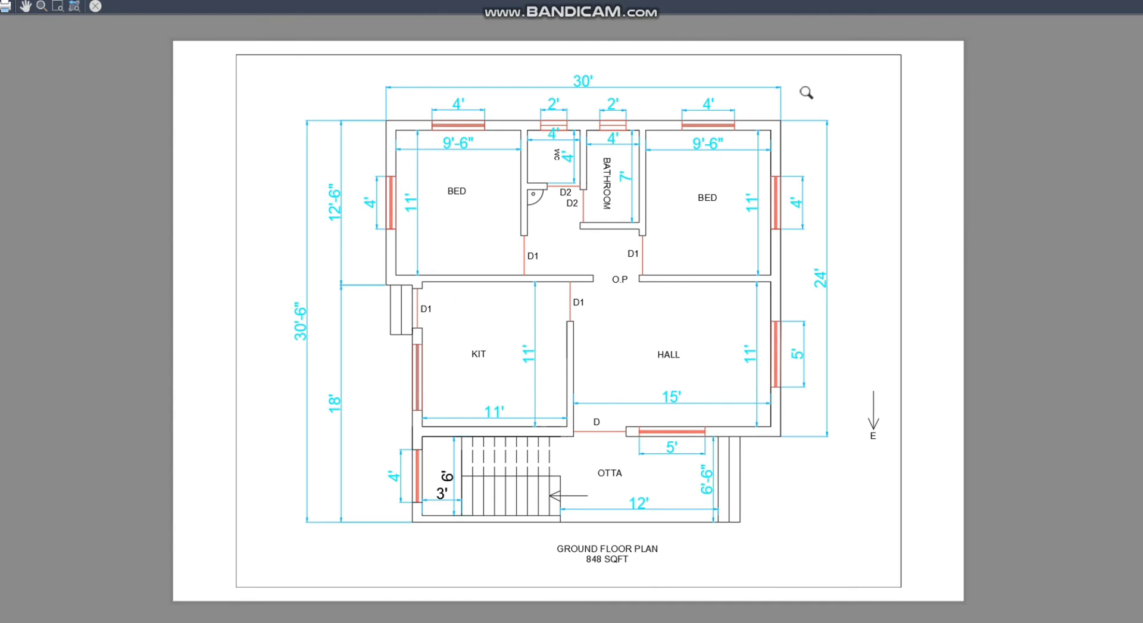